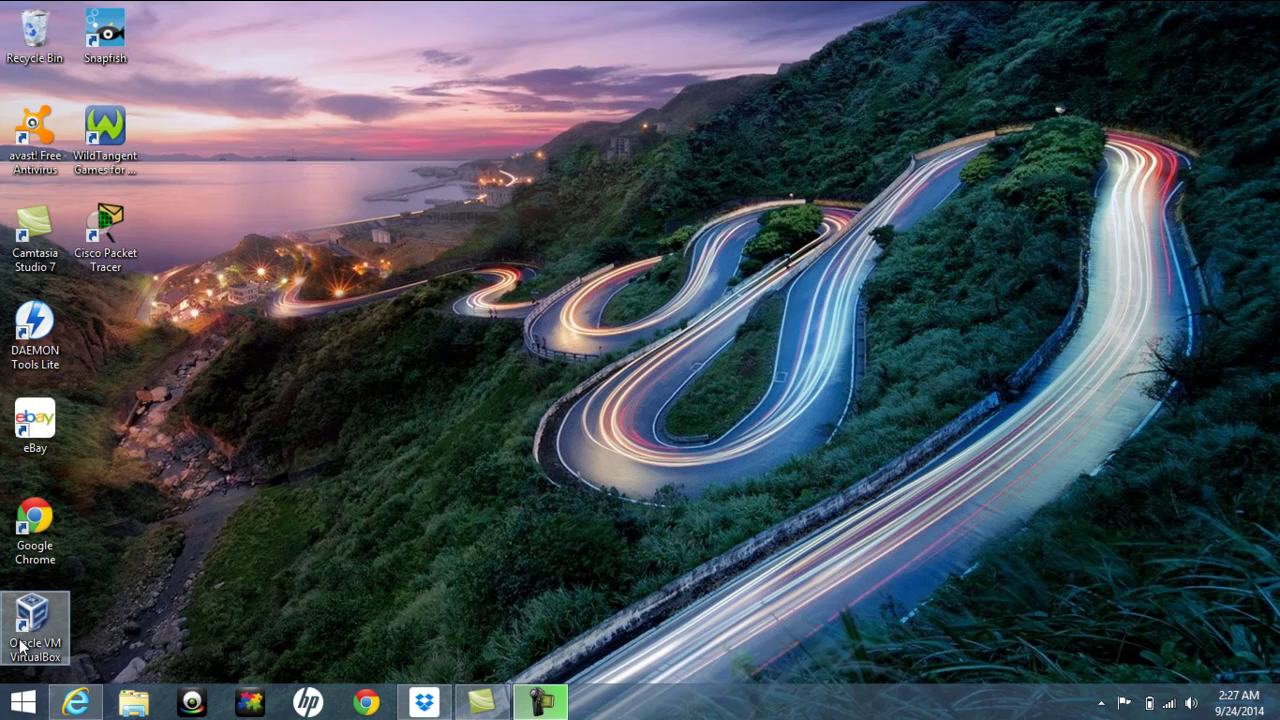
# Open Internet Explorer, search the web for "oracle virtualbox" and open the Downloads page of the official VirtualBox site
pyautogui.click(83, 706)
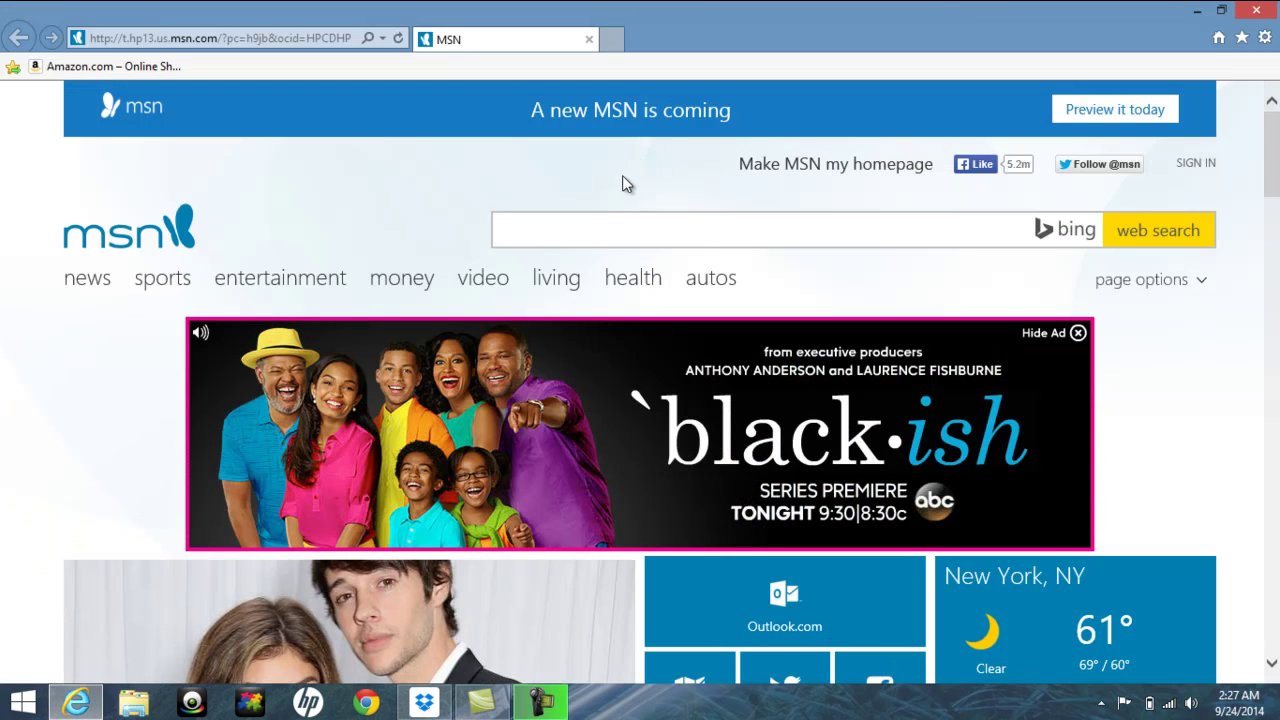
pyautogui.click(552, 226)
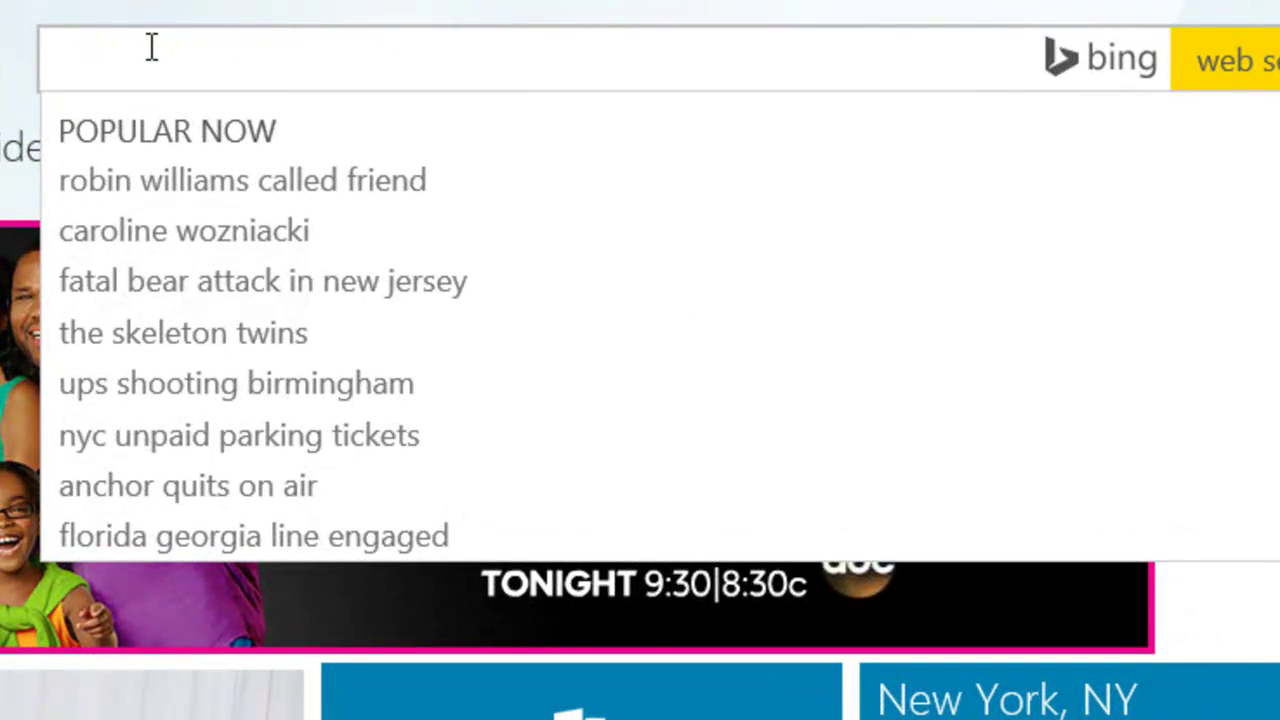
pyautogui.write('ora')
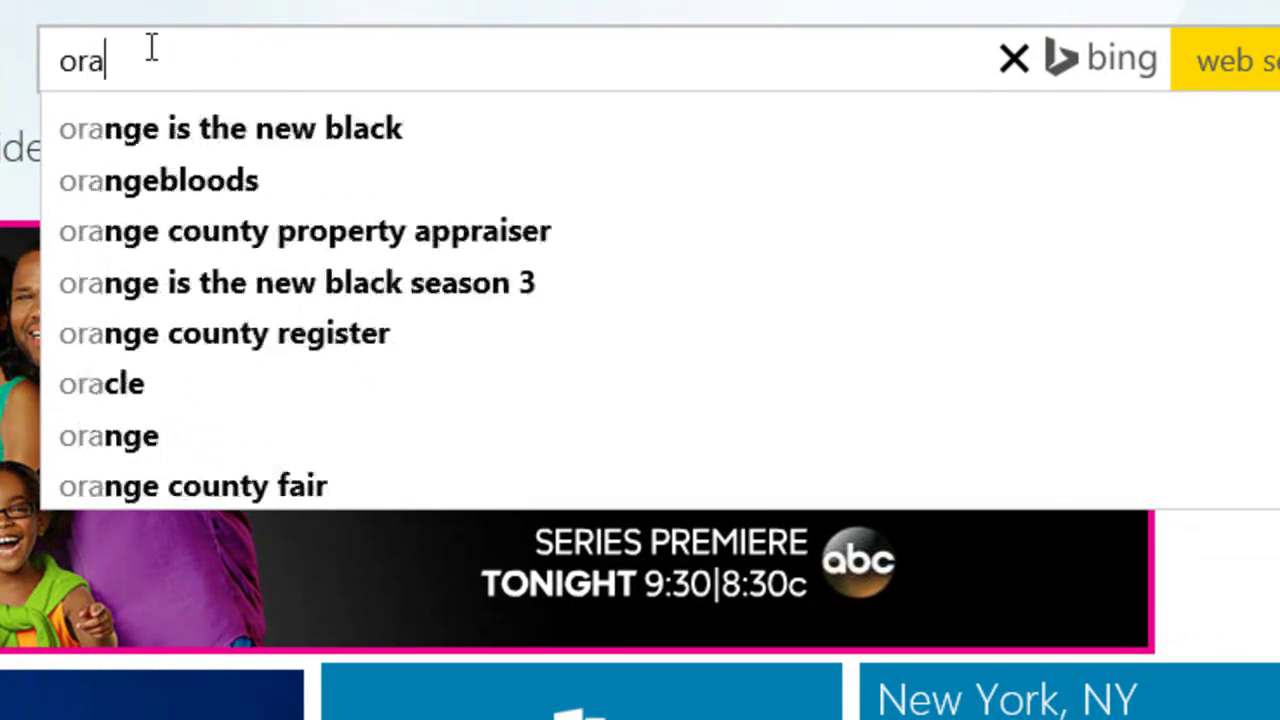
pyautogui.write('cl v')
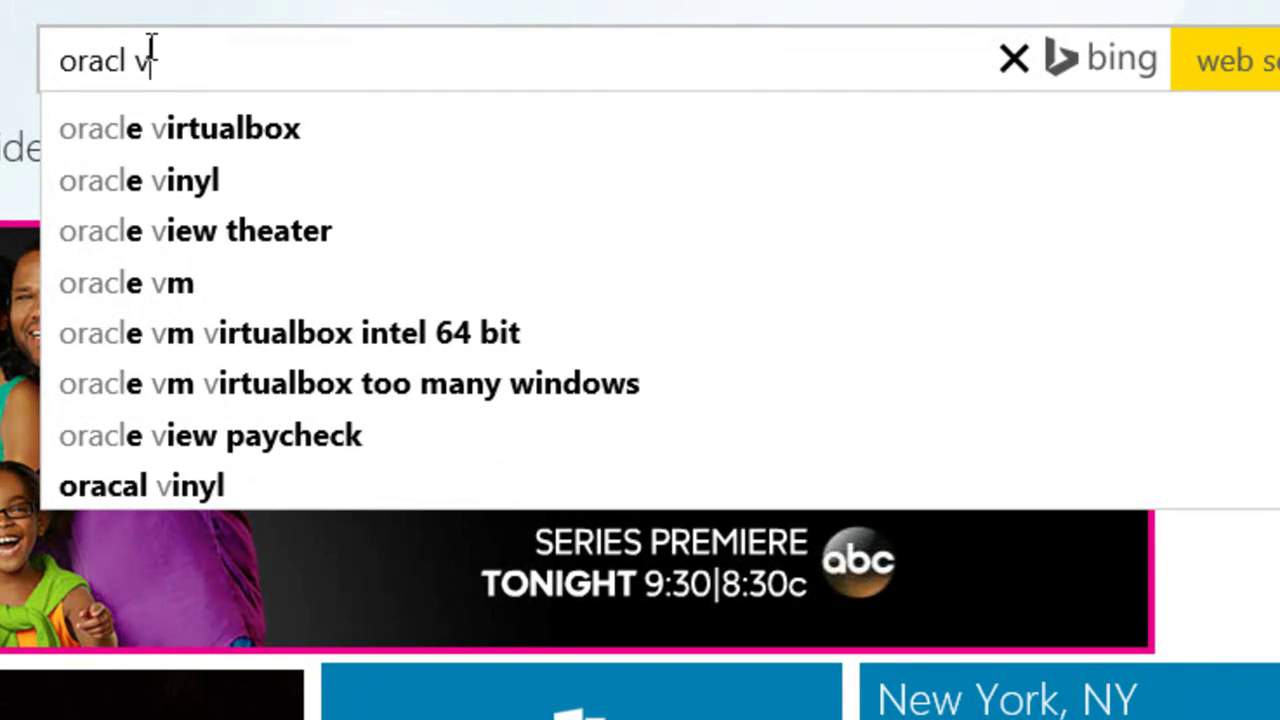
pyautogui.press('Down')
pyautogui.press('Return')
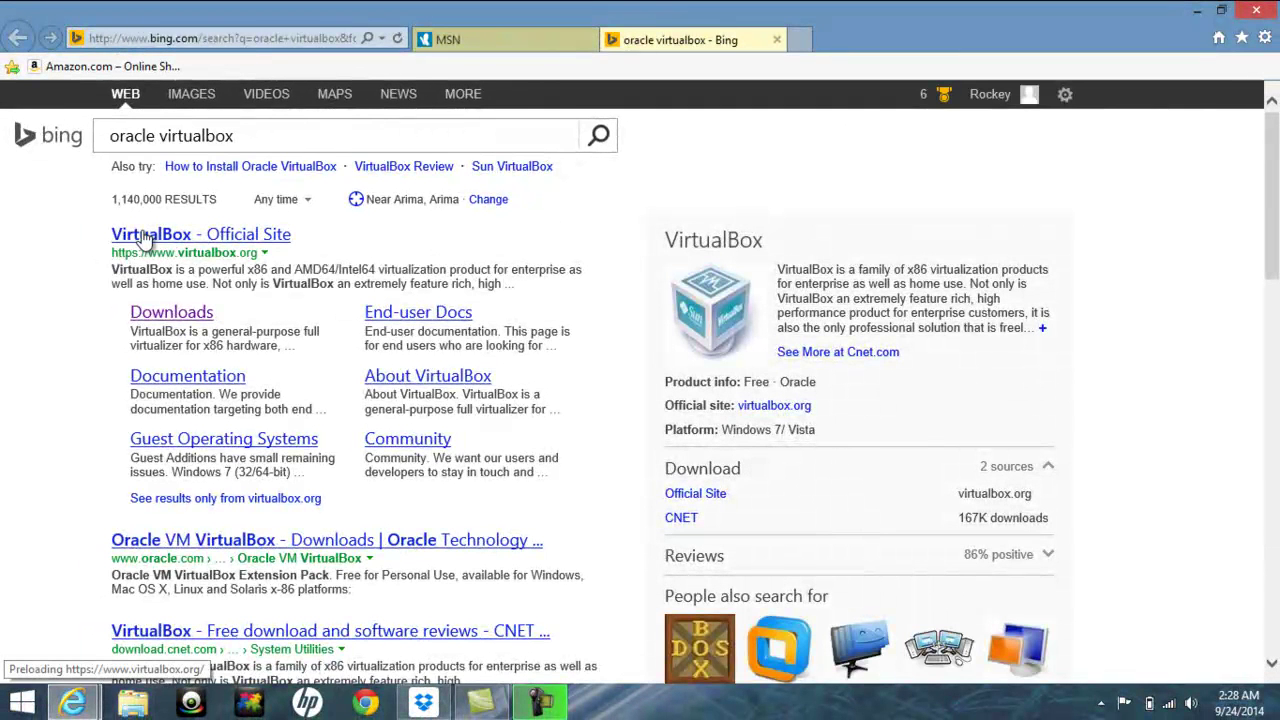
pyautogui.click(163, 318)
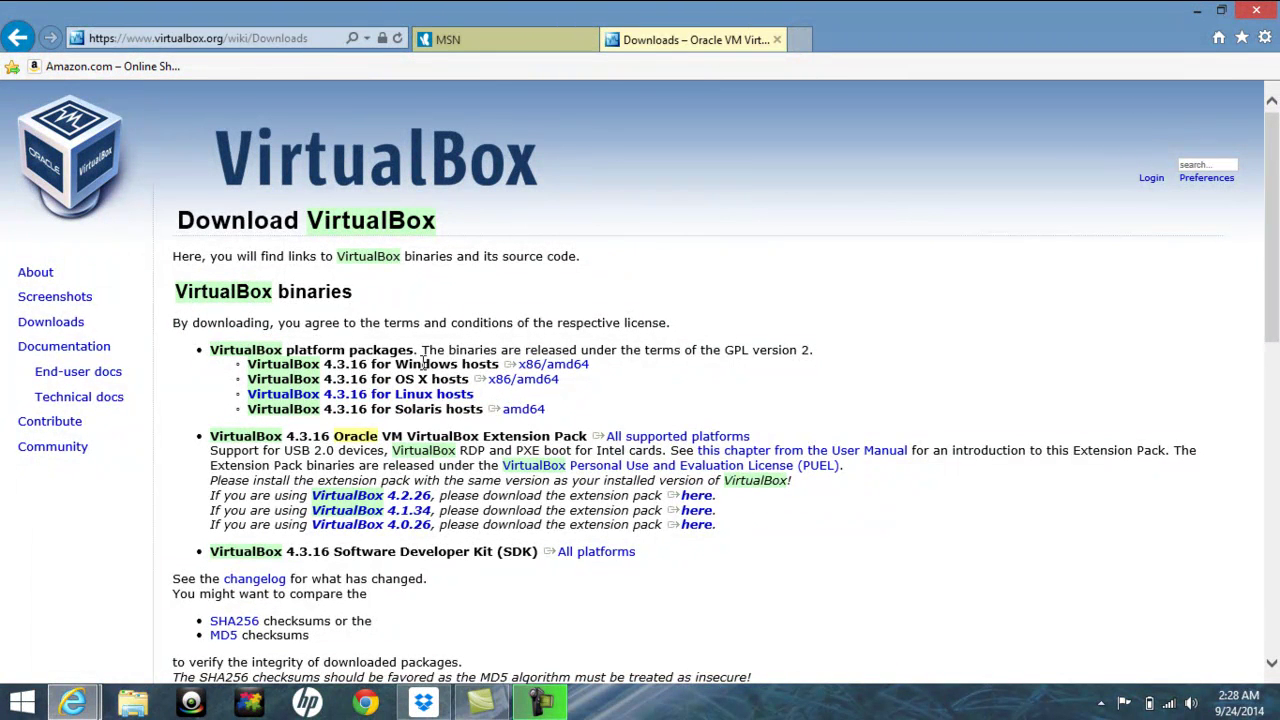
pyautogui.click(545, 366)
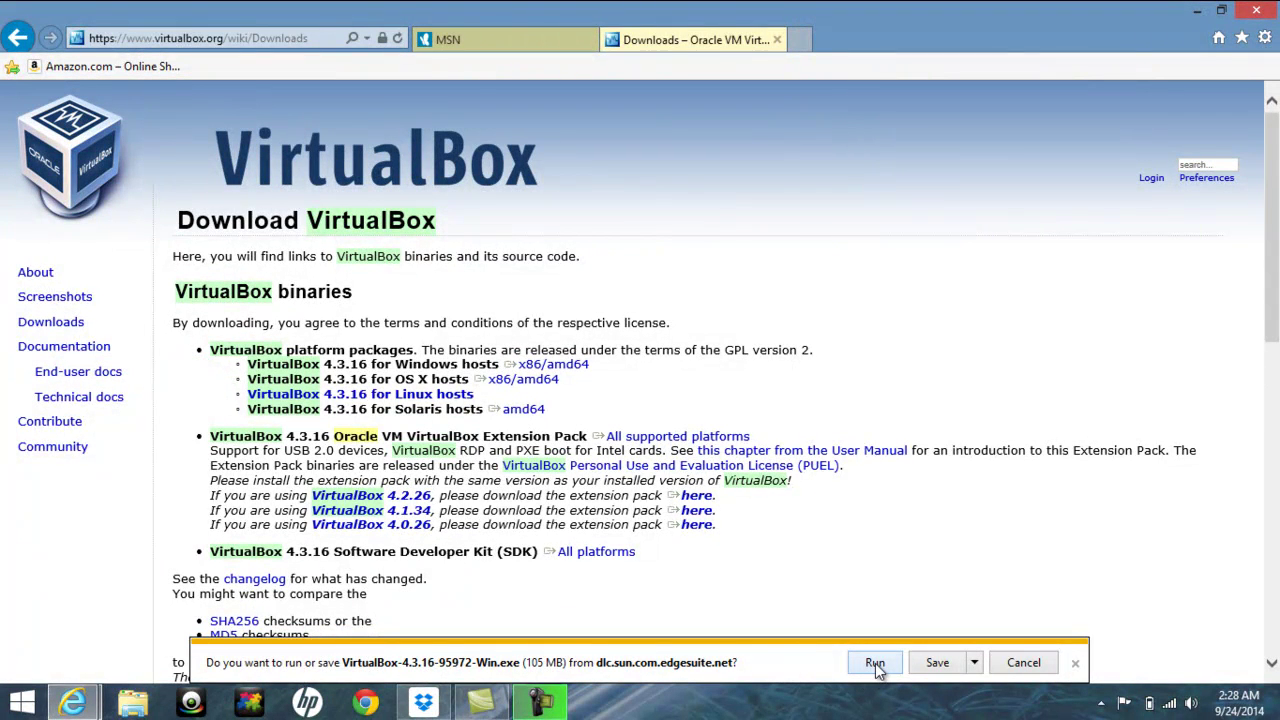
pyautogui.click(974, 662)
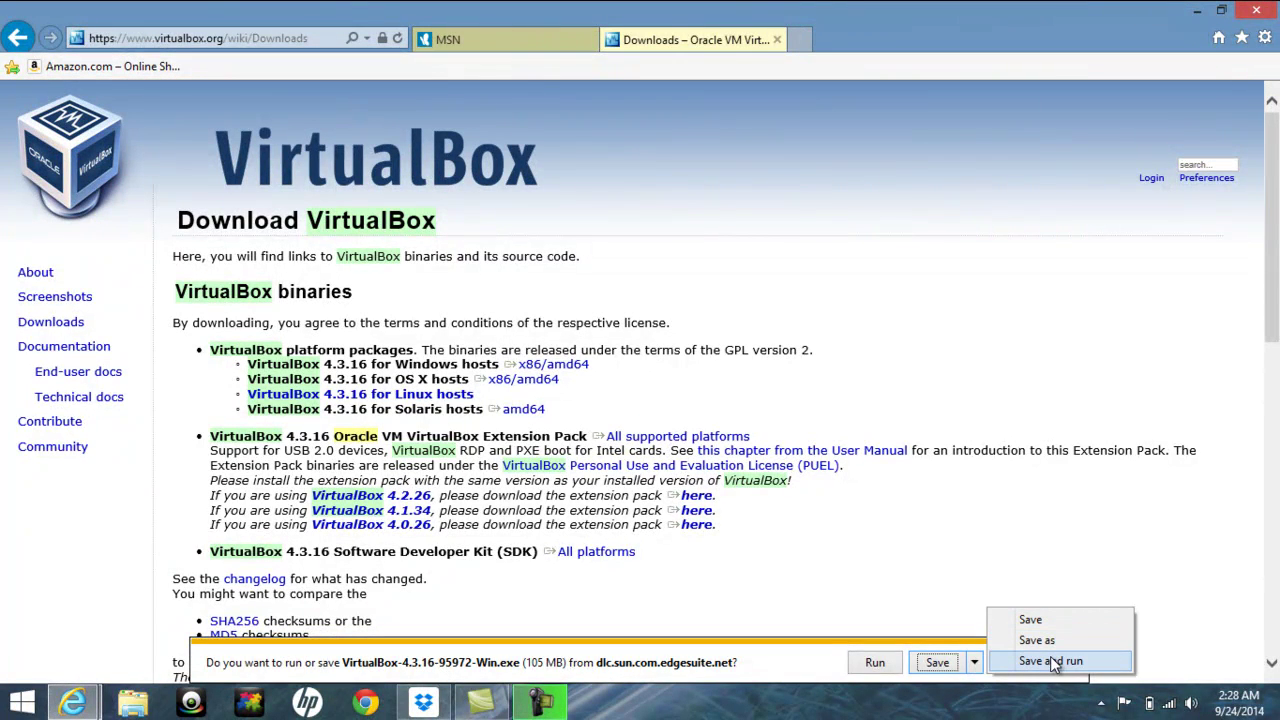
pyautogui.click(933, 583)
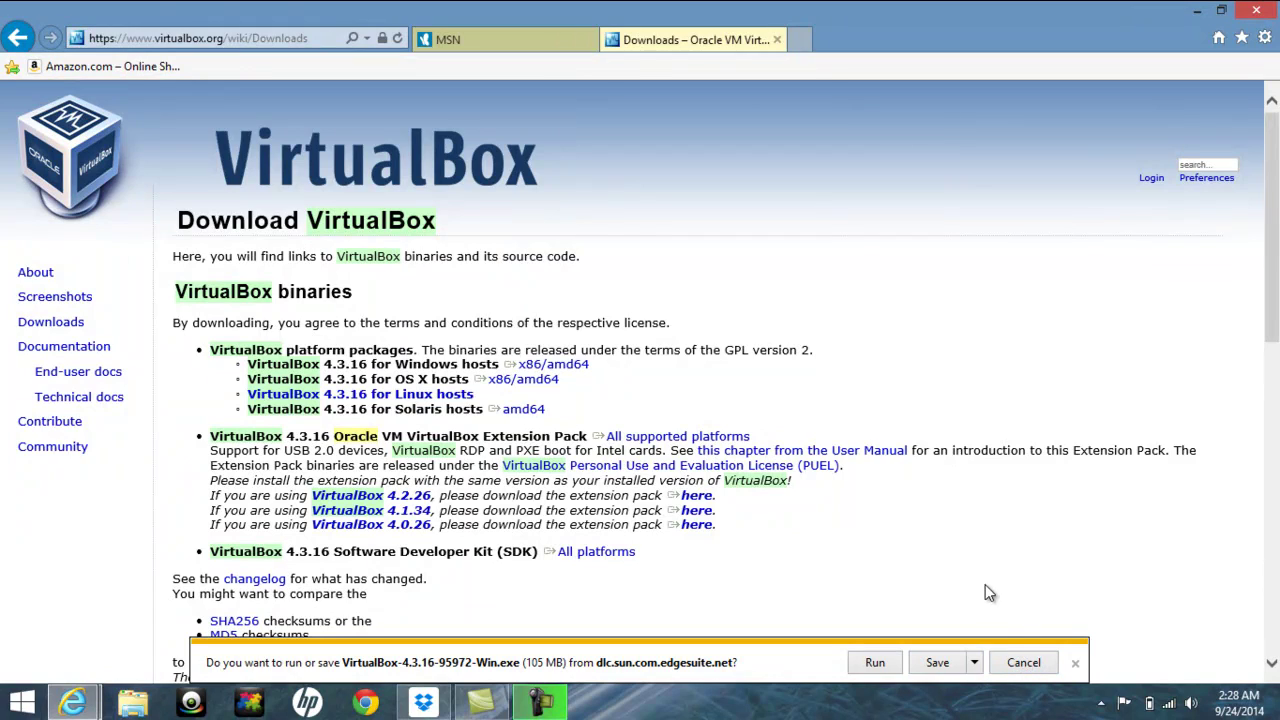
pyautogui.click(1023, 662)
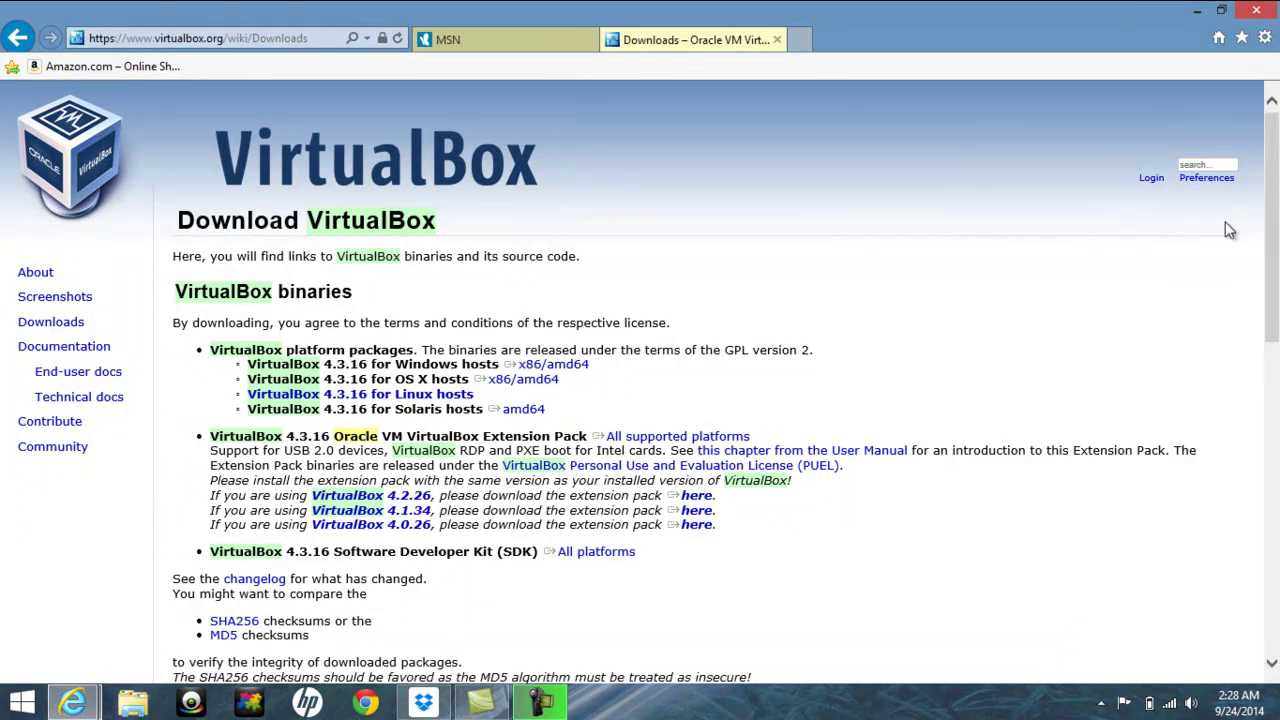
# Minimize the browser and launch Oracle VM VirtualBox from the desktop
pyautogui.click(1197, 10)
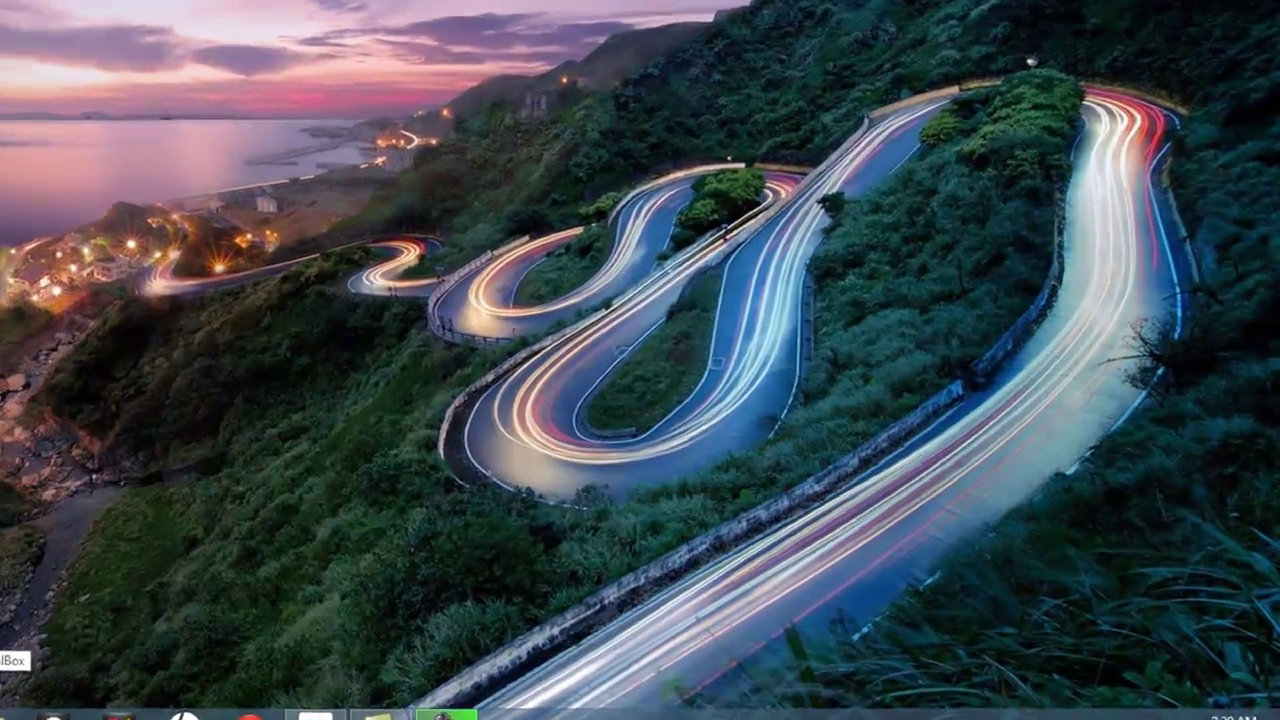
pyautogui.doubleClick(57, 624)
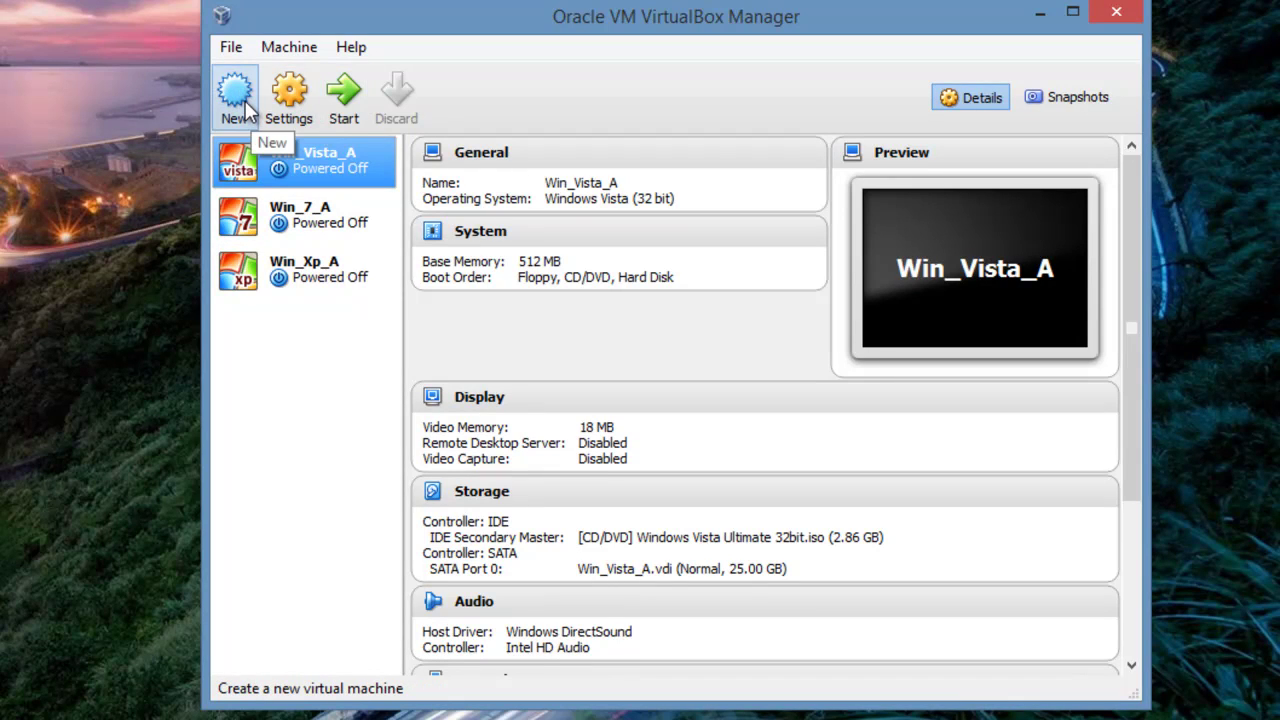
# Review the General, Storage and Network settings of the Win_Vista_A virtual machine
pyautogui.click(312, 104)
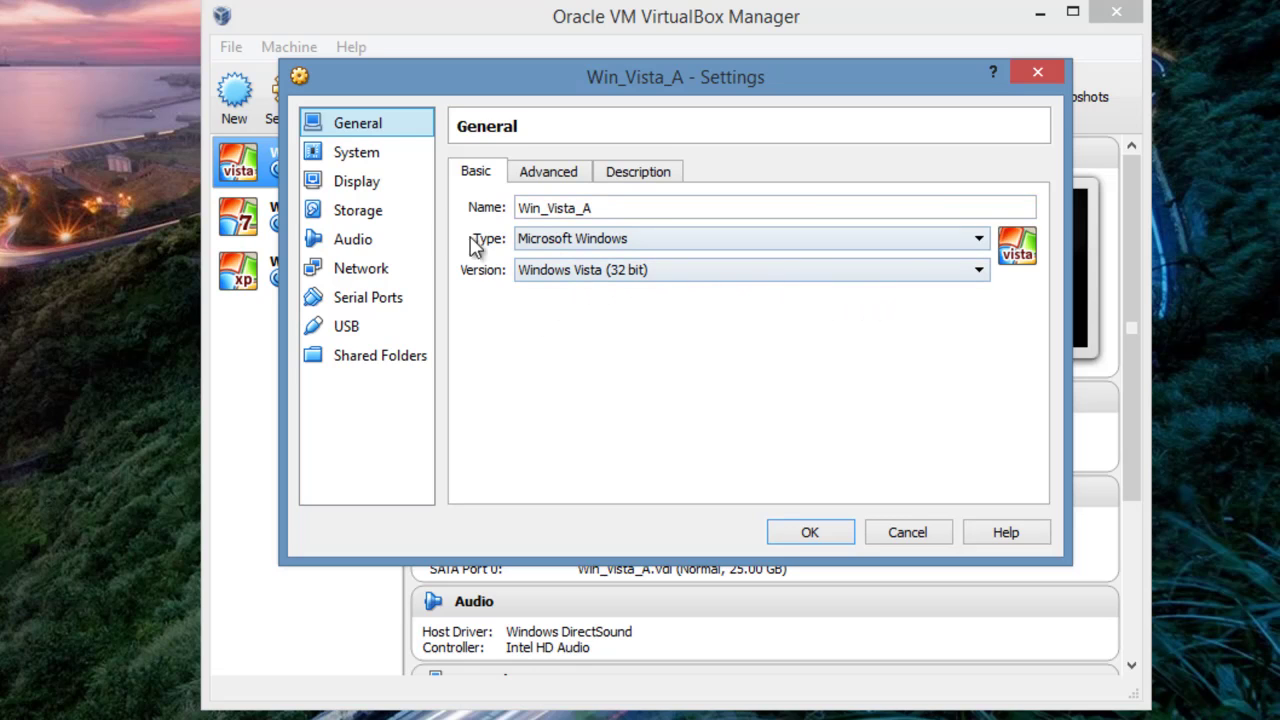
pyautogui.click(368, 214)
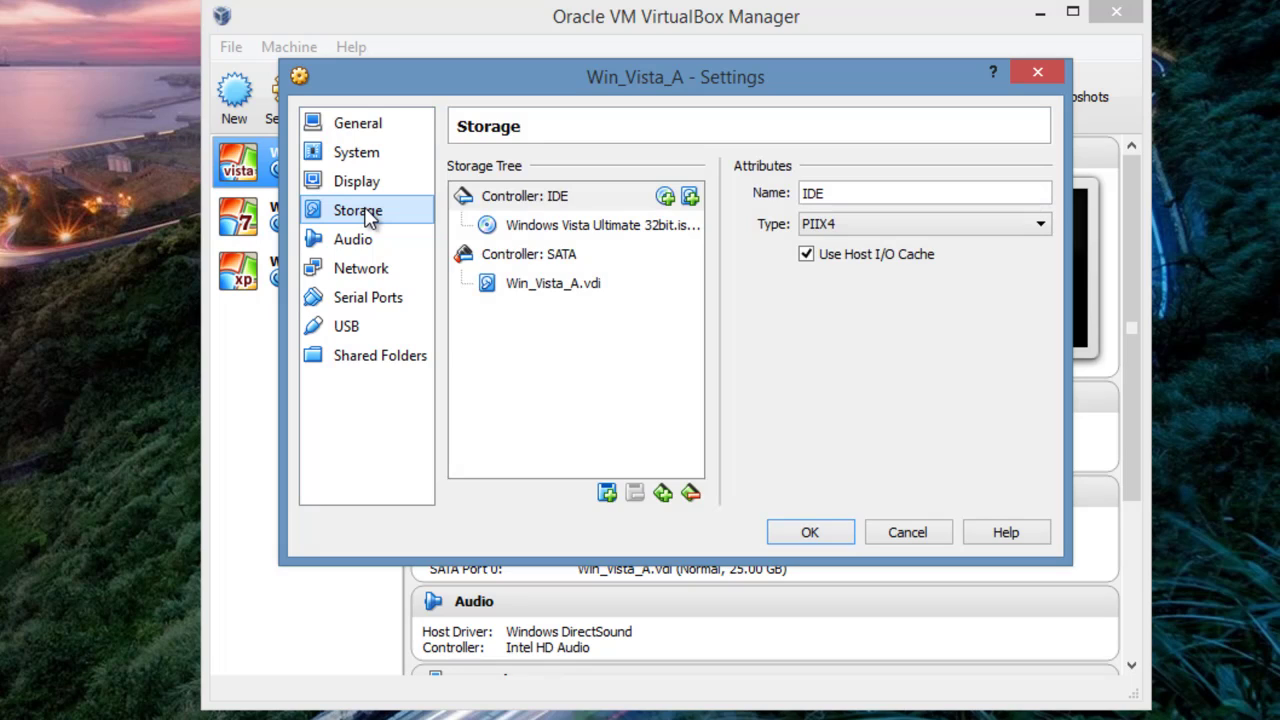
pyautogui.click(355, 278)
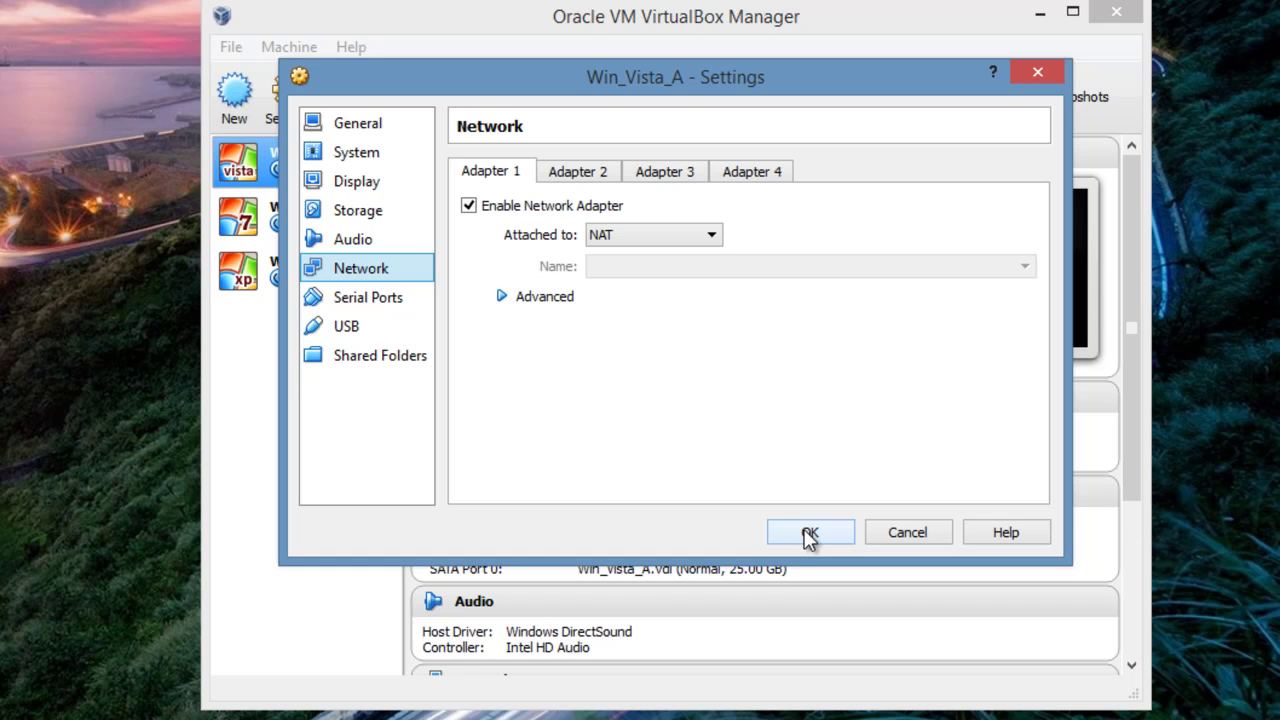
pyautogui.click(810, 533)
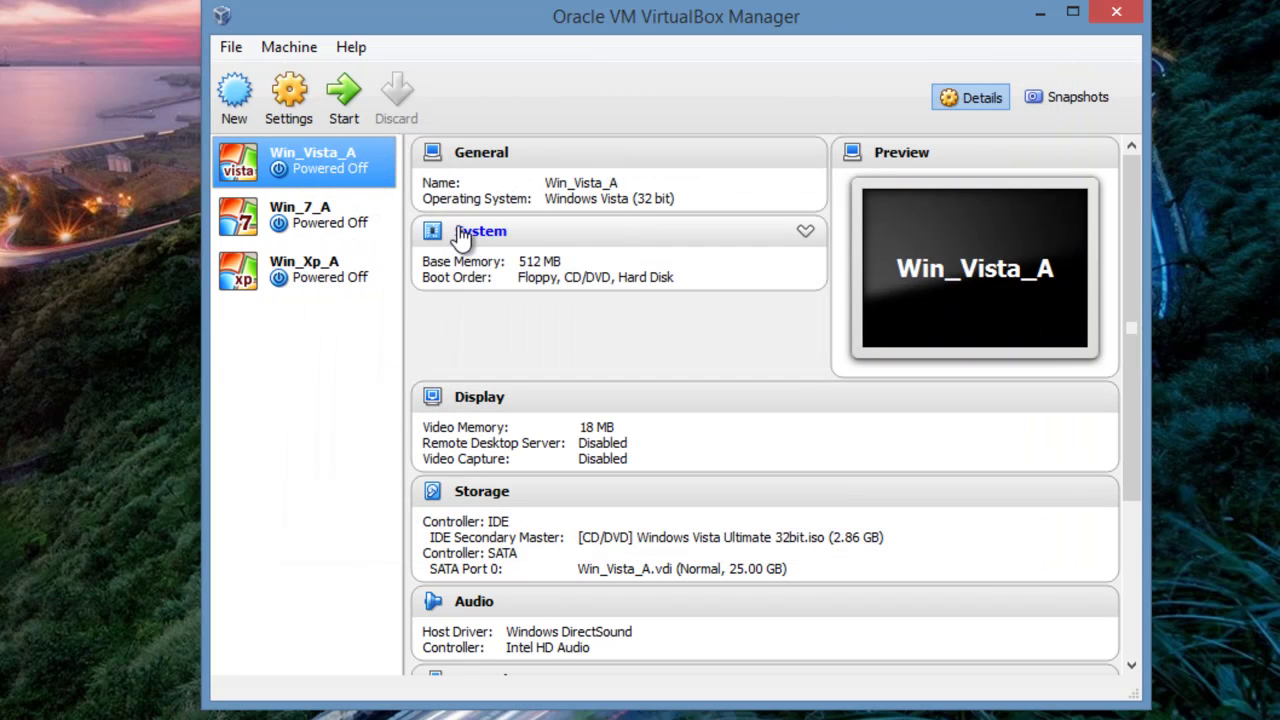
# Start creating a new virtual machine and name it Win_2008_Ser
pyautogui.click(236, 96)
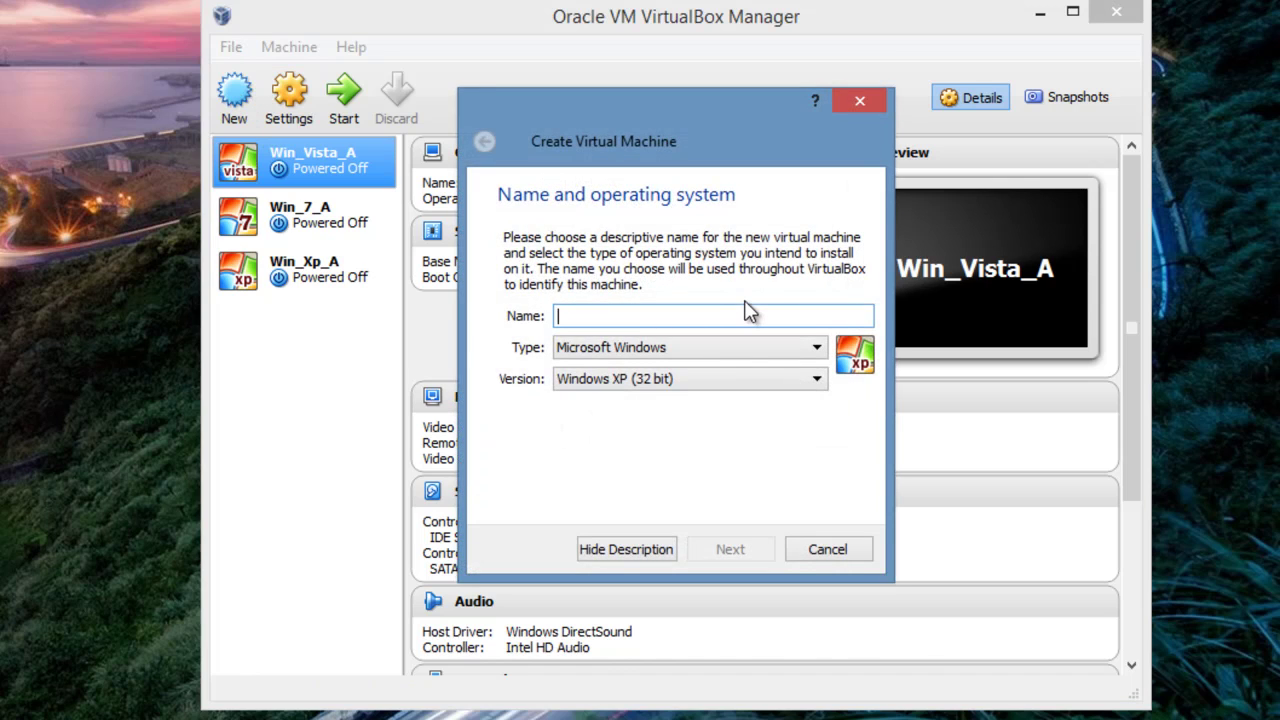
pyautogui.write('W')
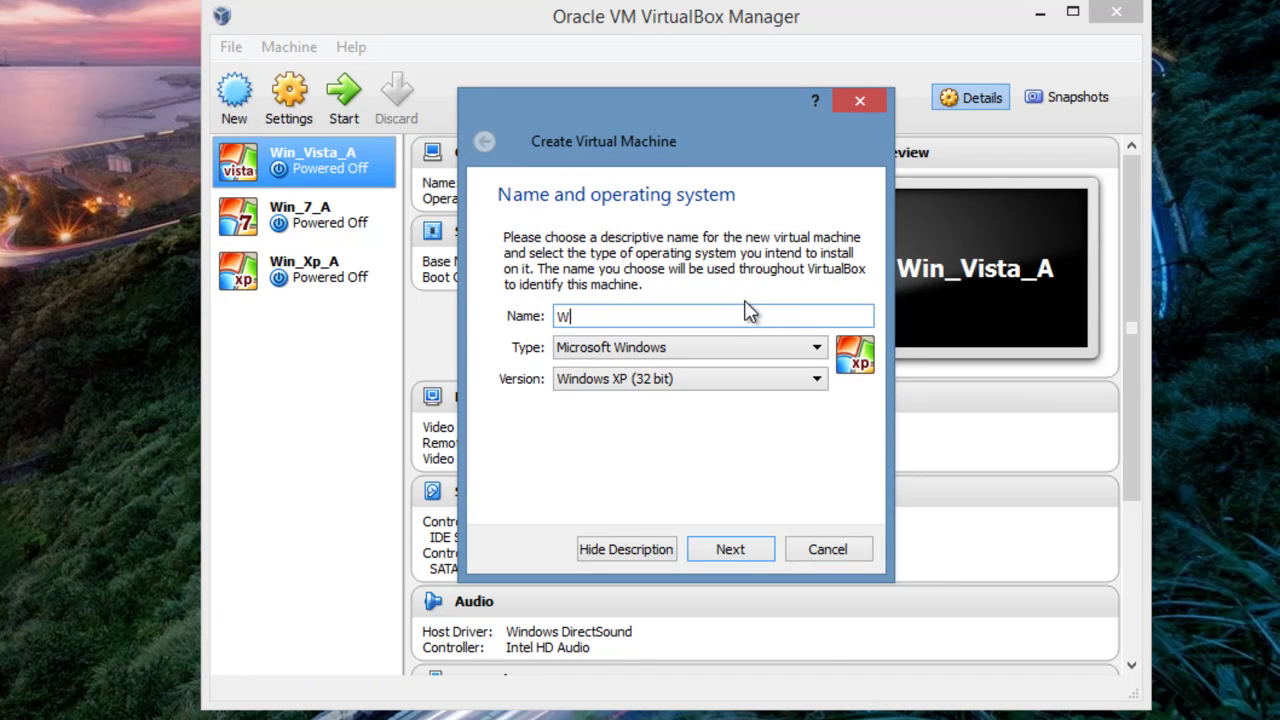
pyautogui.write('in_2008_')
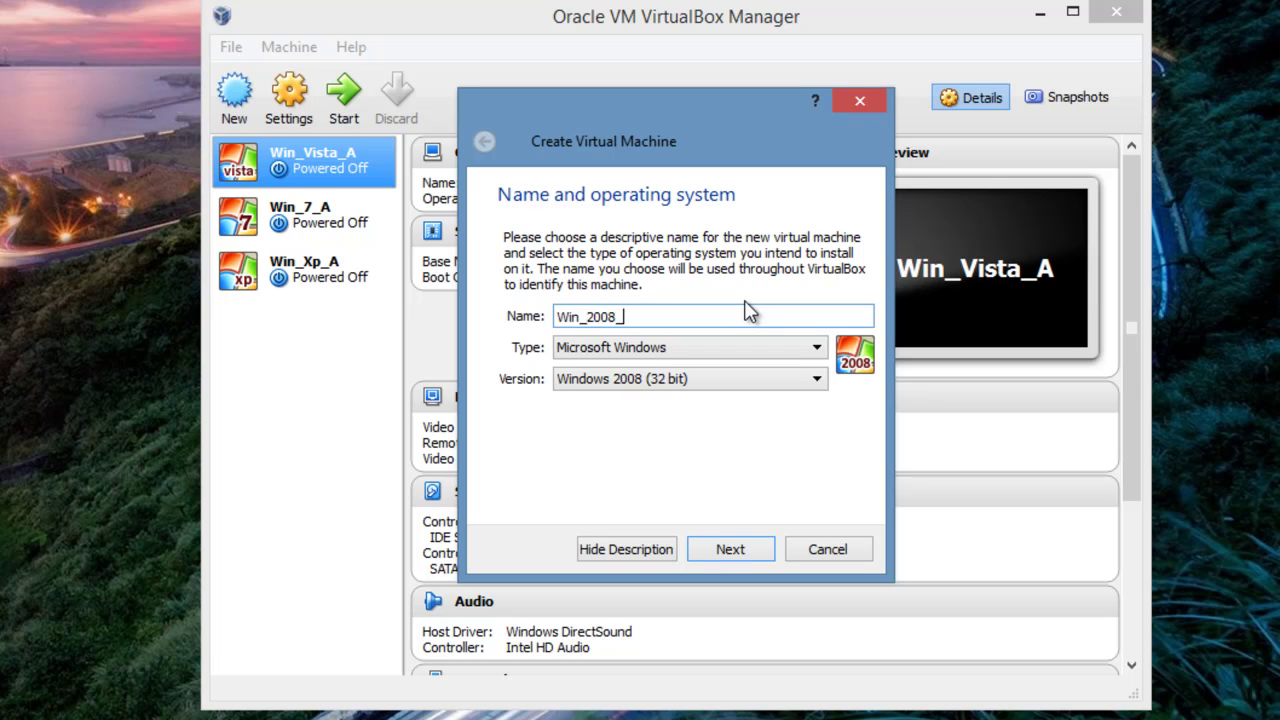
pyautogui.write(' Ser')
# Examine the versions offered for the Microsoft Windows, Mac OS X and Linux types, ending back on Microsoft Windows
pyautogui.click(826, 352)
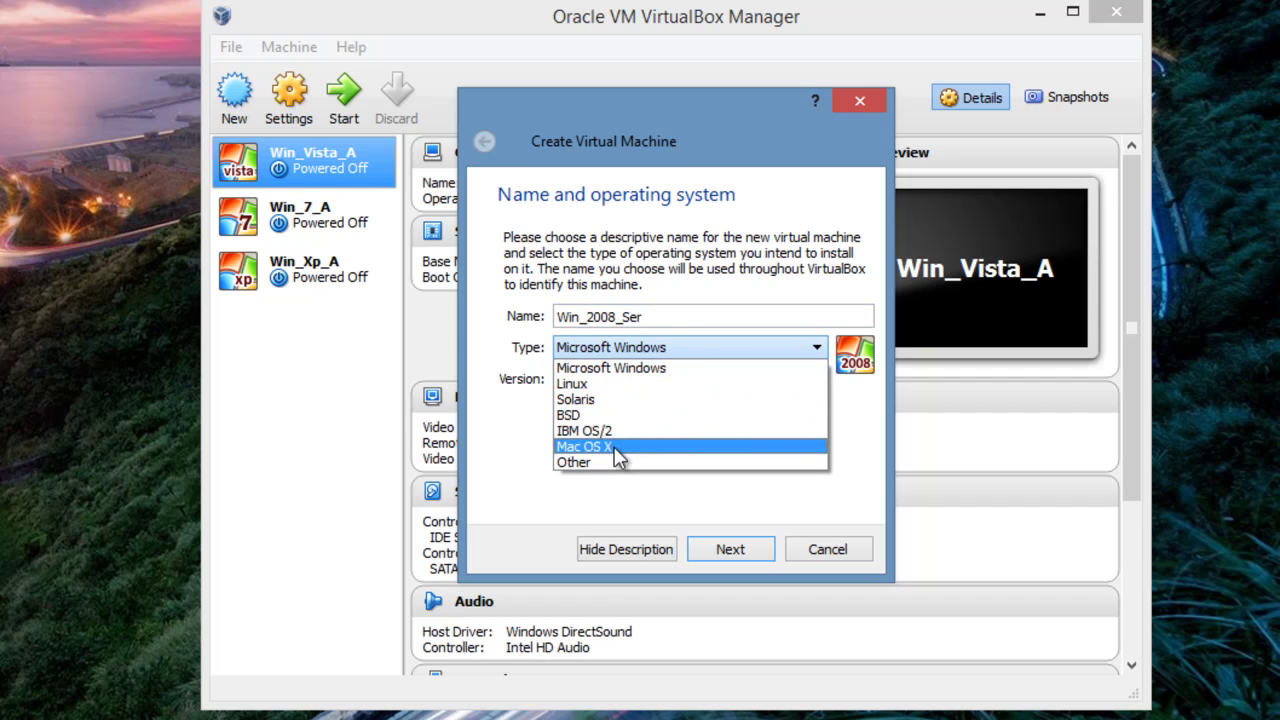
pyautogui.click(641, 378)
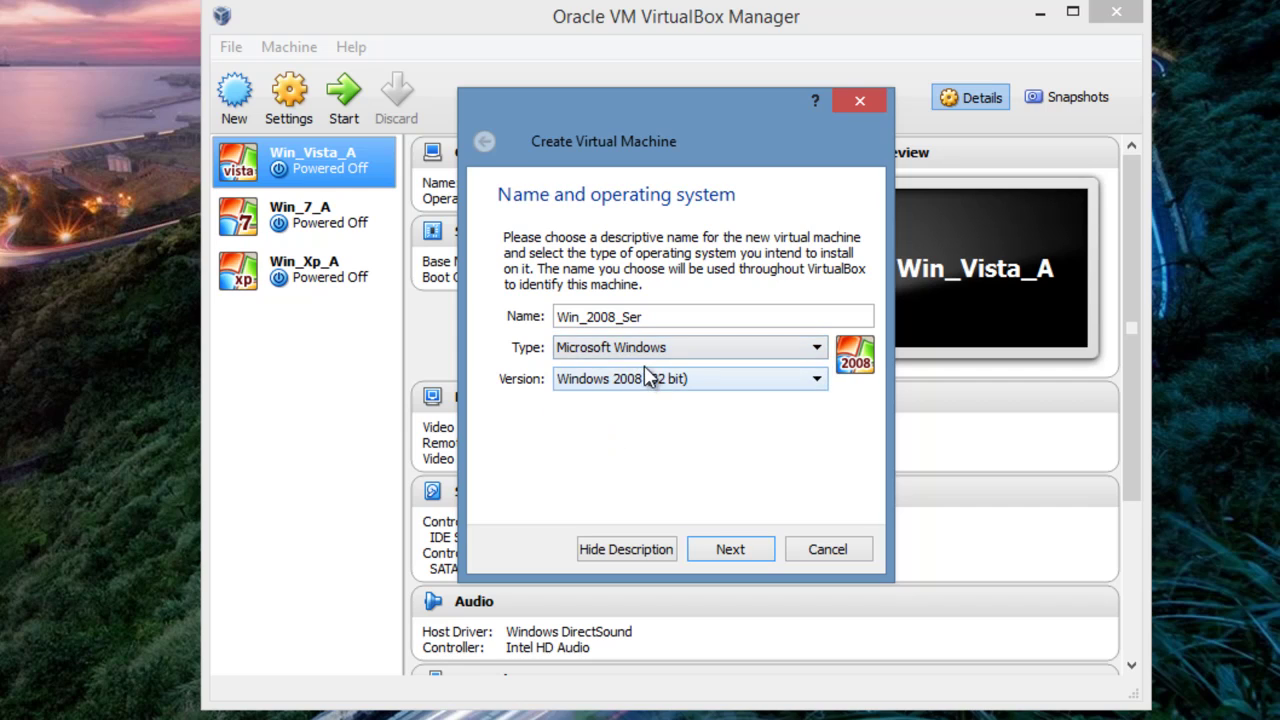
pyautogui.click(808, 393)
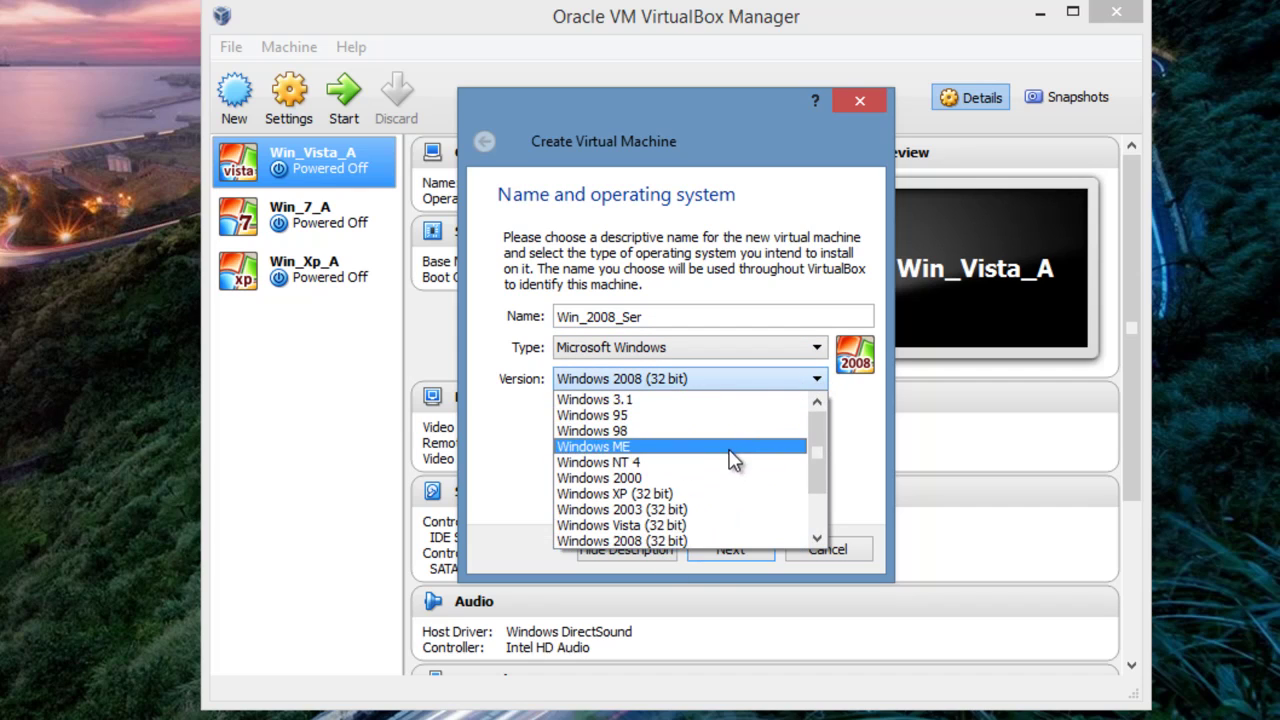
pyautogui.click(817, 347)
pyautogui.click(817, 347)
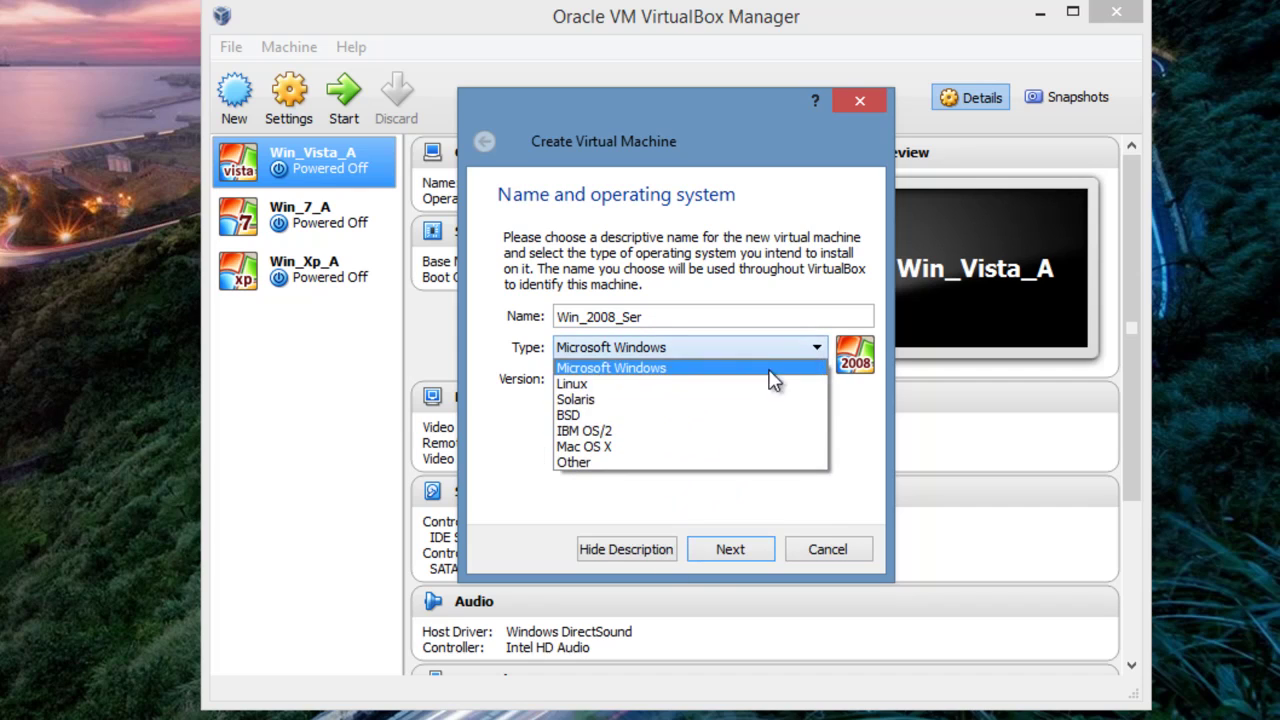
pyautogui.click(670, 455)
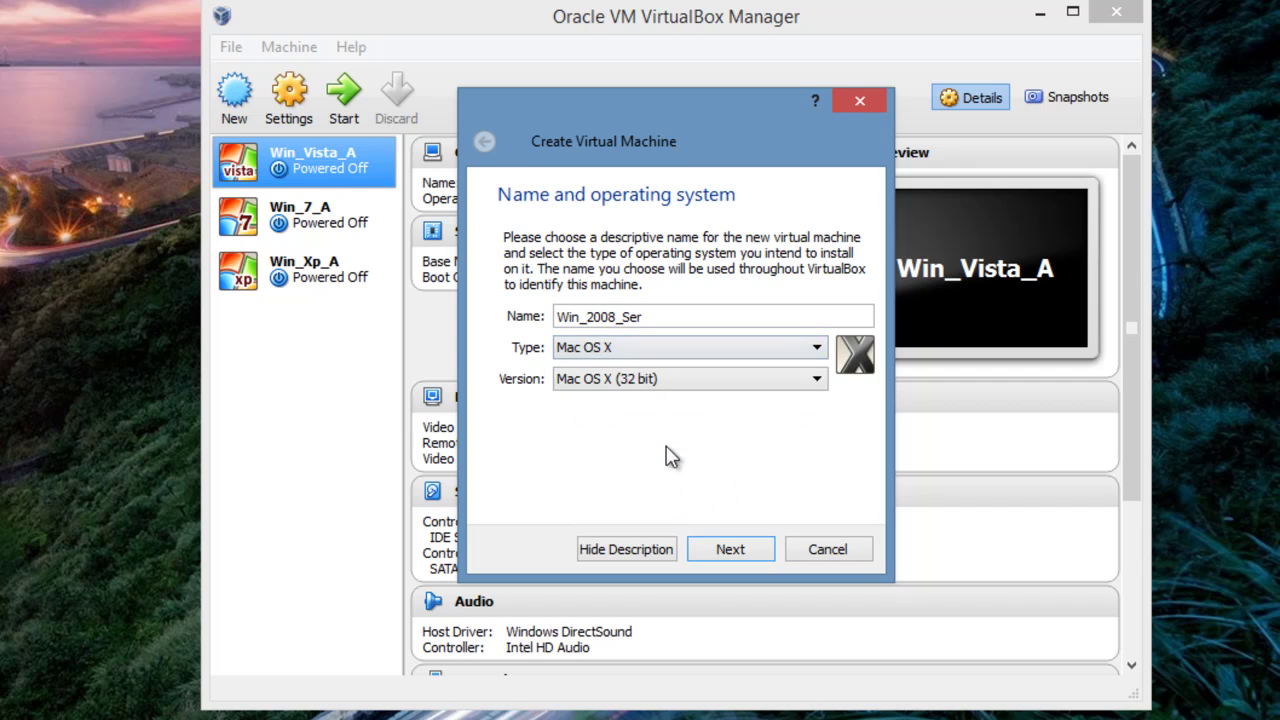
pyautogui.click(814, 380)
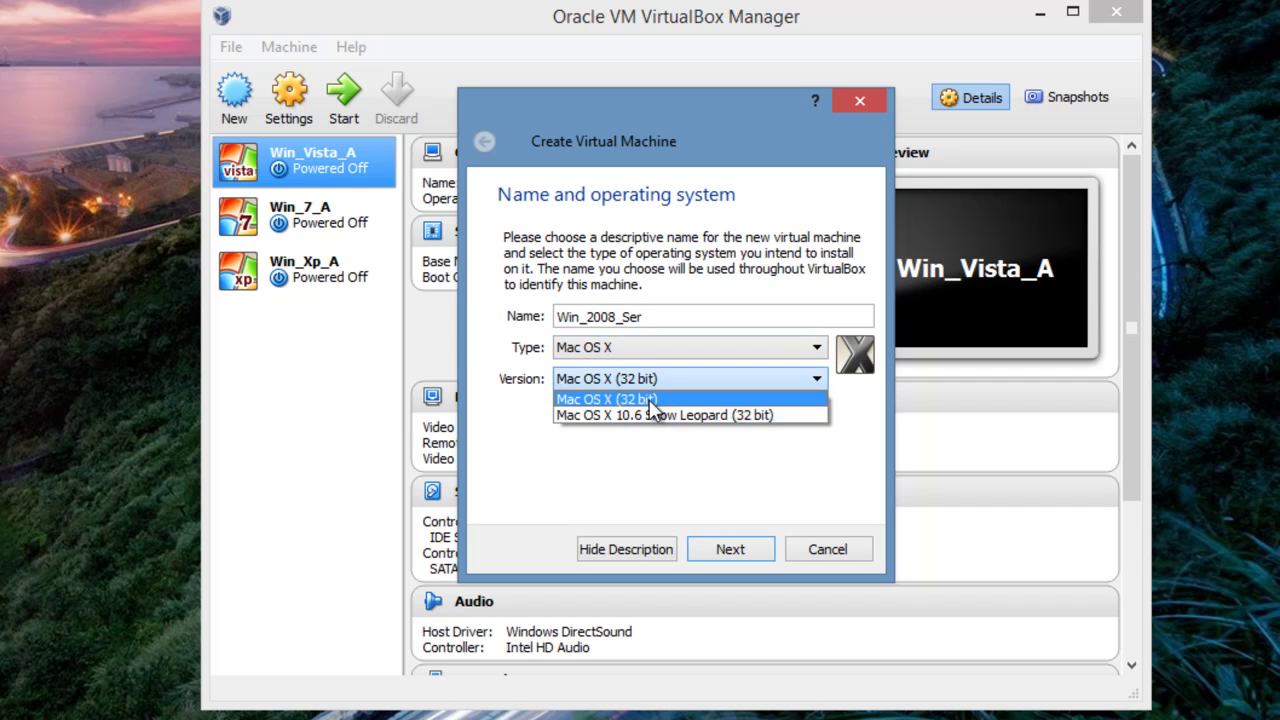
pyautogui.click(817, 347)
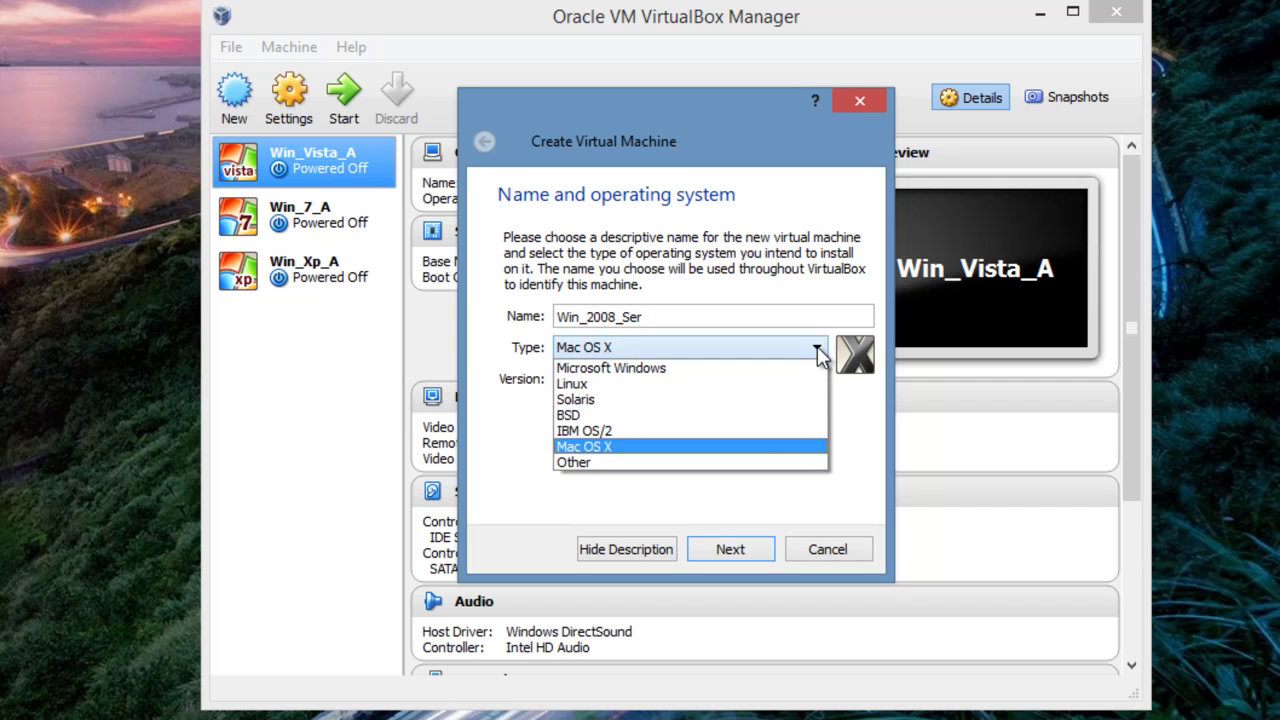
pyautogui.click(756, 381)
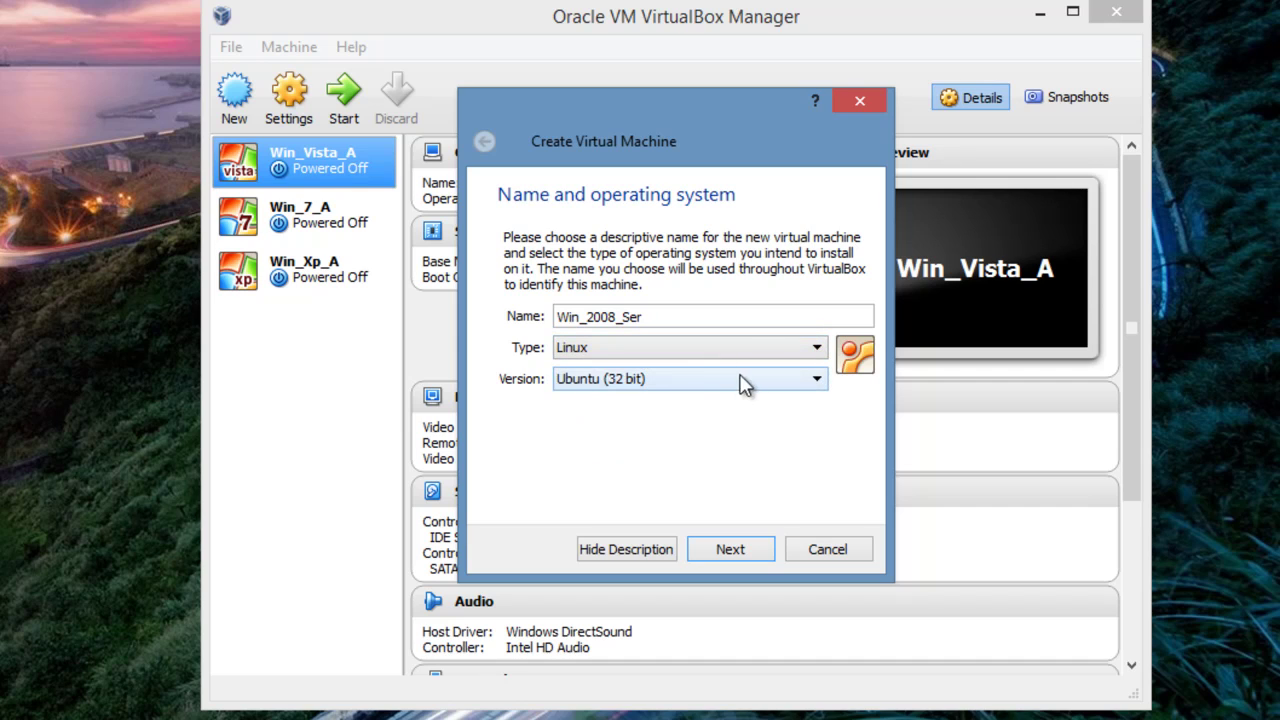
pyautogui.click(817, 379)
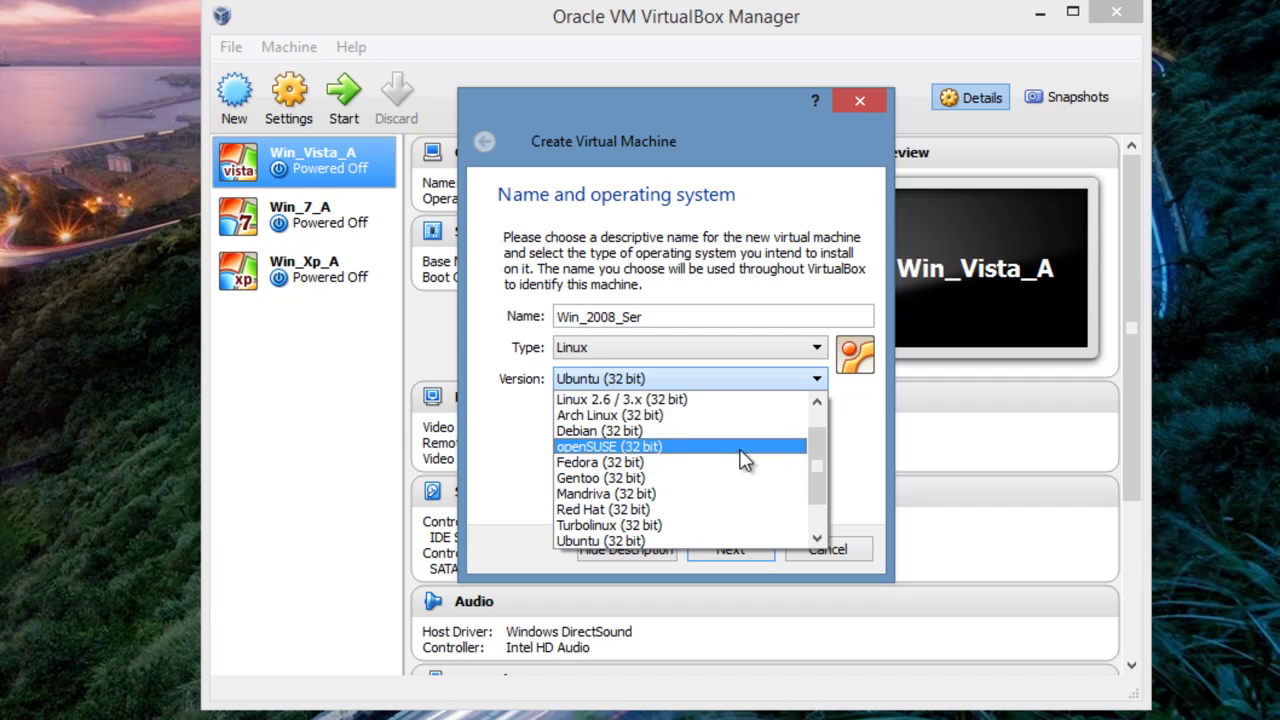
pyautogui.click(822, 350)
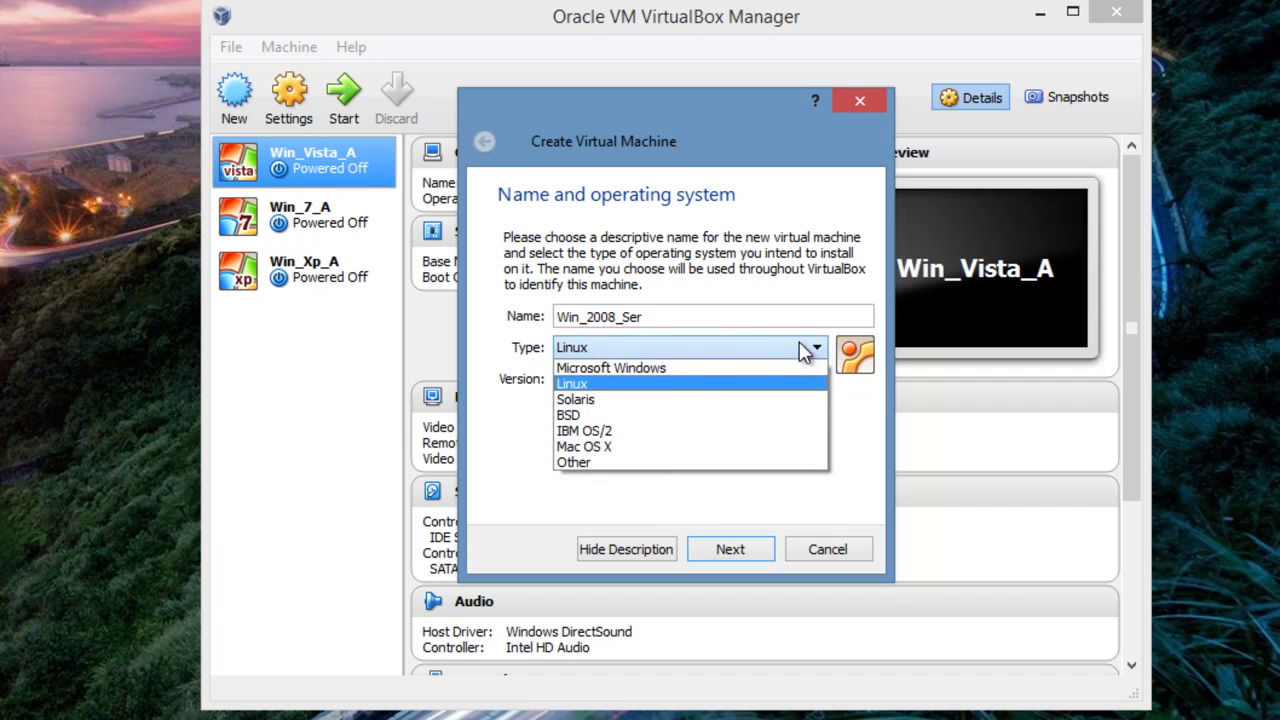
pyautogui.click(716, 367)
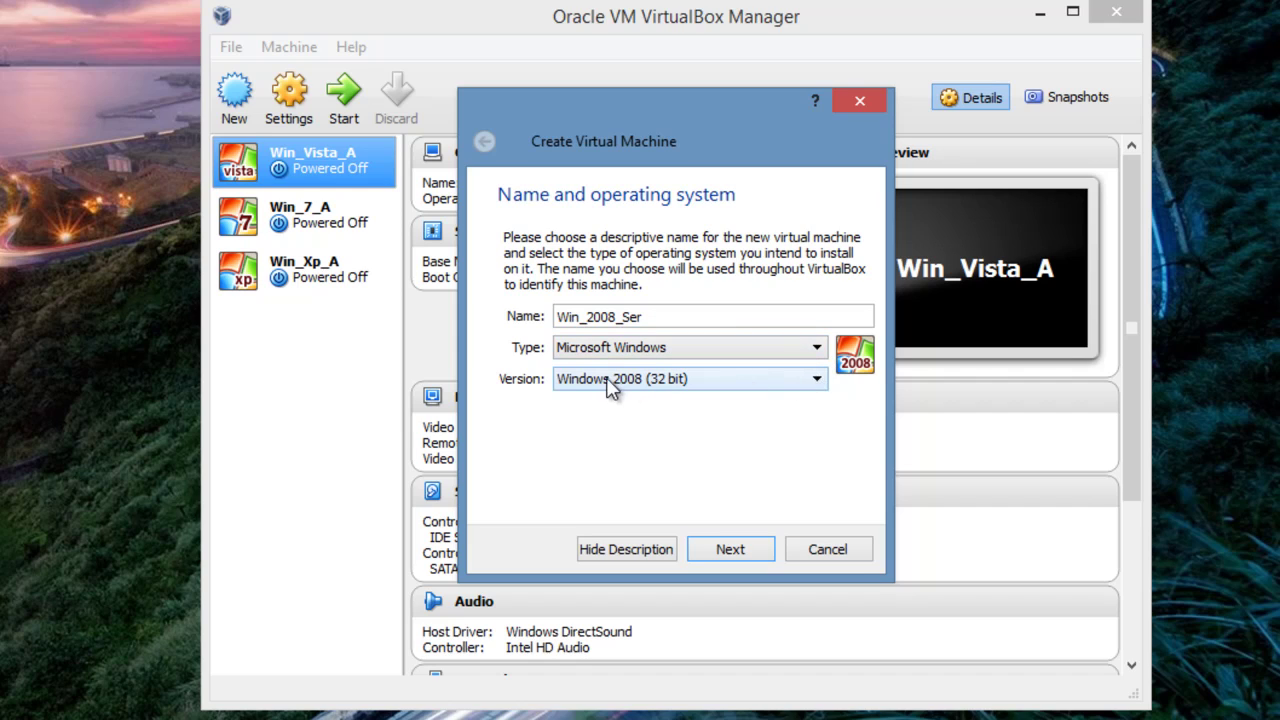
# Accept Windows 2008 (32 bit) as the guest system and allocate 512 MB of memory to the machine
pyautogui.click(730, 550)
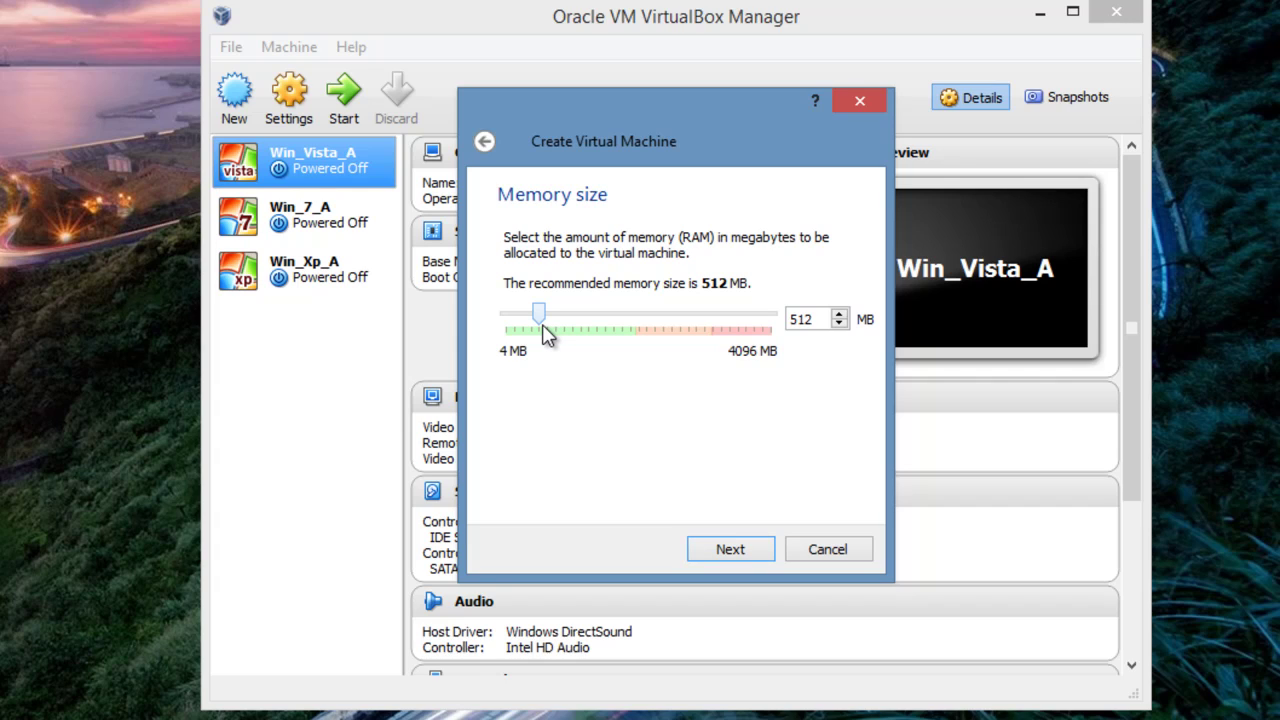
pyautogui.moveTo(541, 314)
pyautogui.mouseDown()
pyautogui.moveTo(576, 322)
pyautogui.moveTo(541, 322)
pyautogui.mouseUp()
pyautogui.click(731, 551)
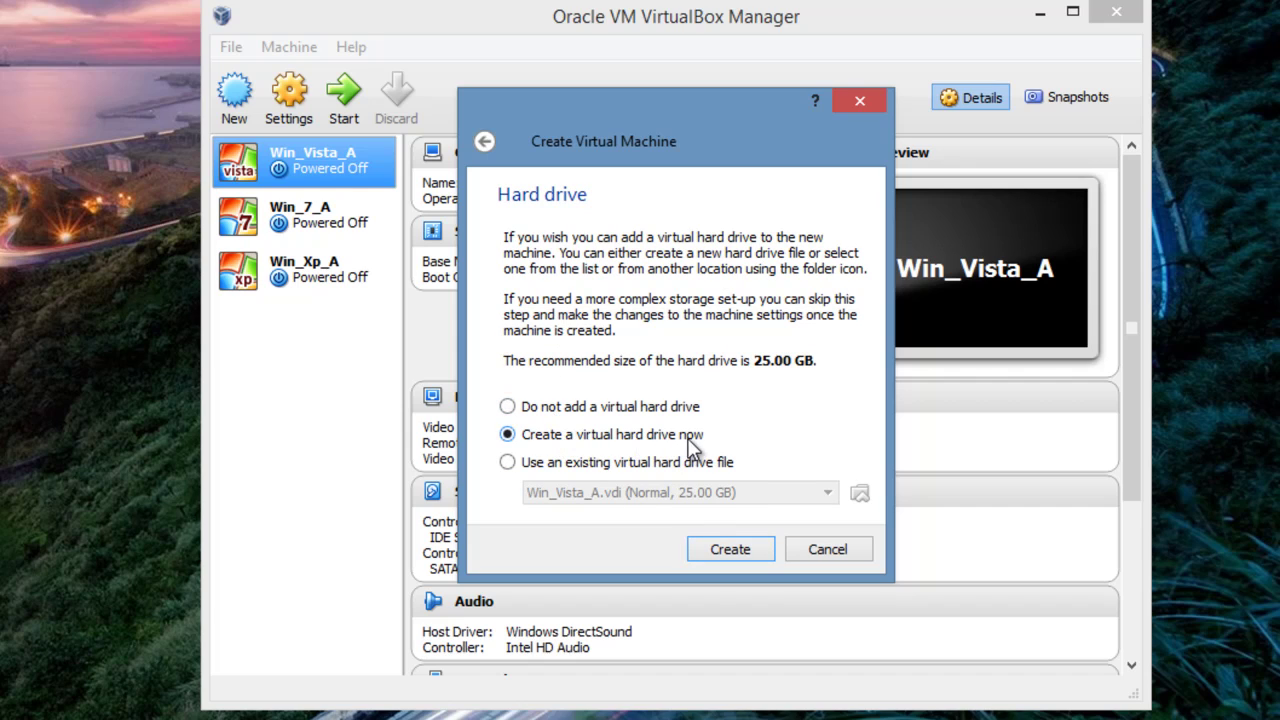
# Create a new dynamically allocated VDI hard drive of 25.00 GB named Win_2008_Ser in the default folder
pyautogui.click(728, 550)
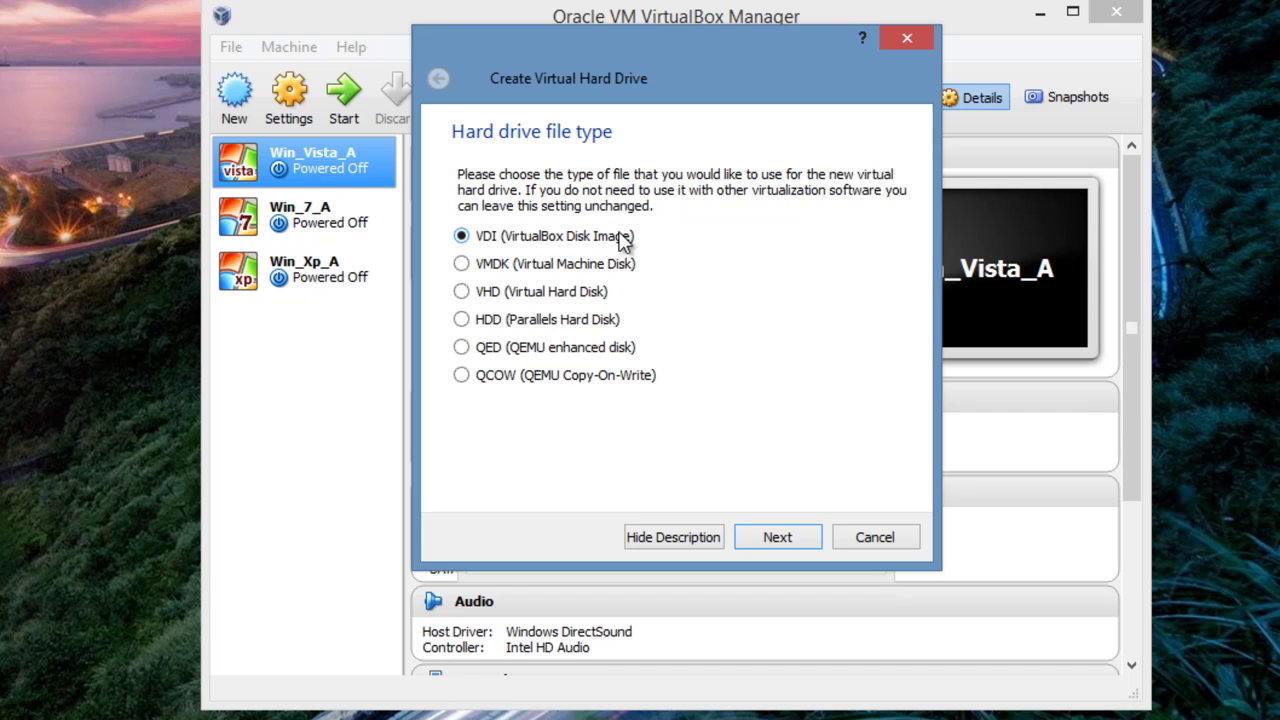
pyautogui.click(765, 541)
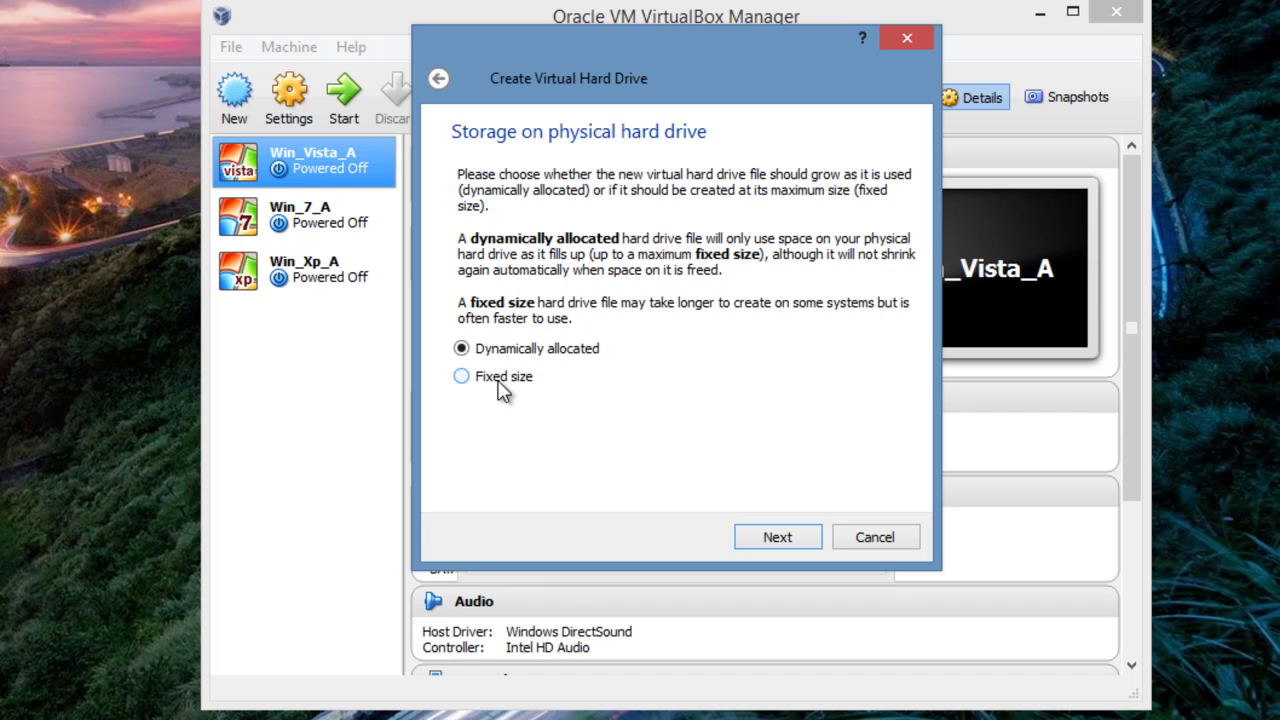
pyautogui.click(778, 537)
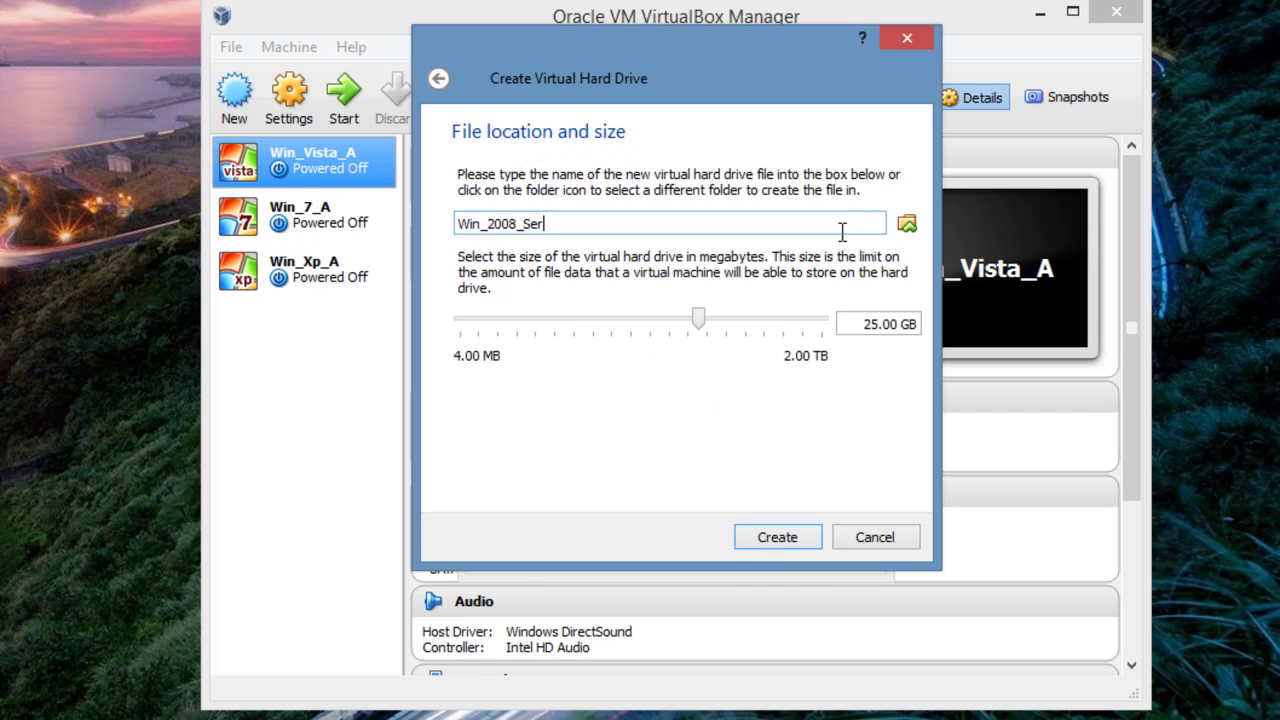
pyautogui.click(905, 222)
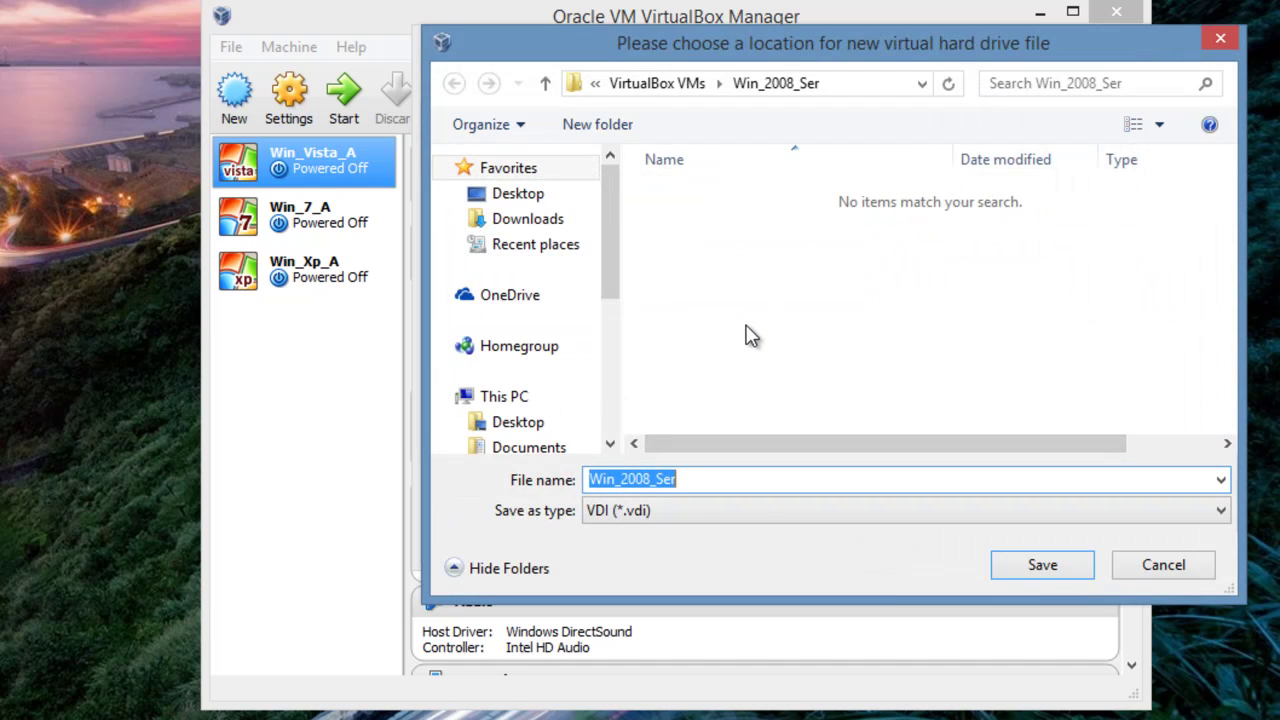
pyautogui.click(1160, 572)
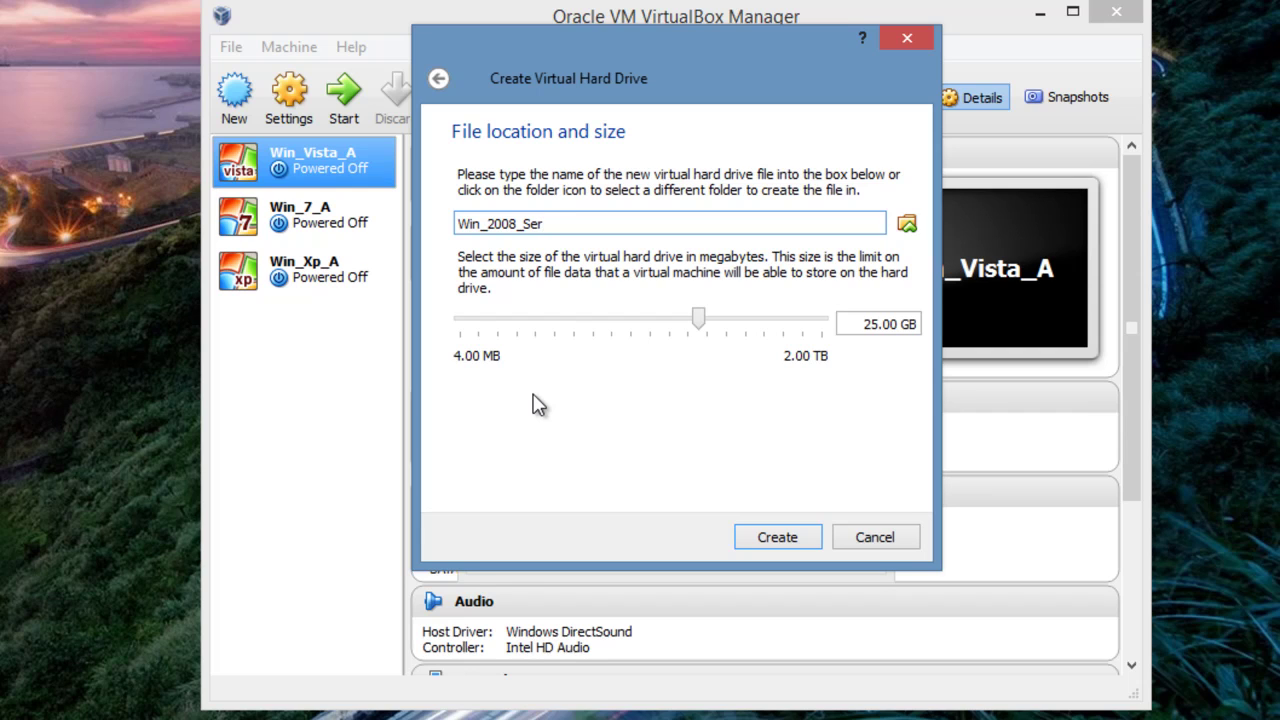
pyautogui.click(795, 536)
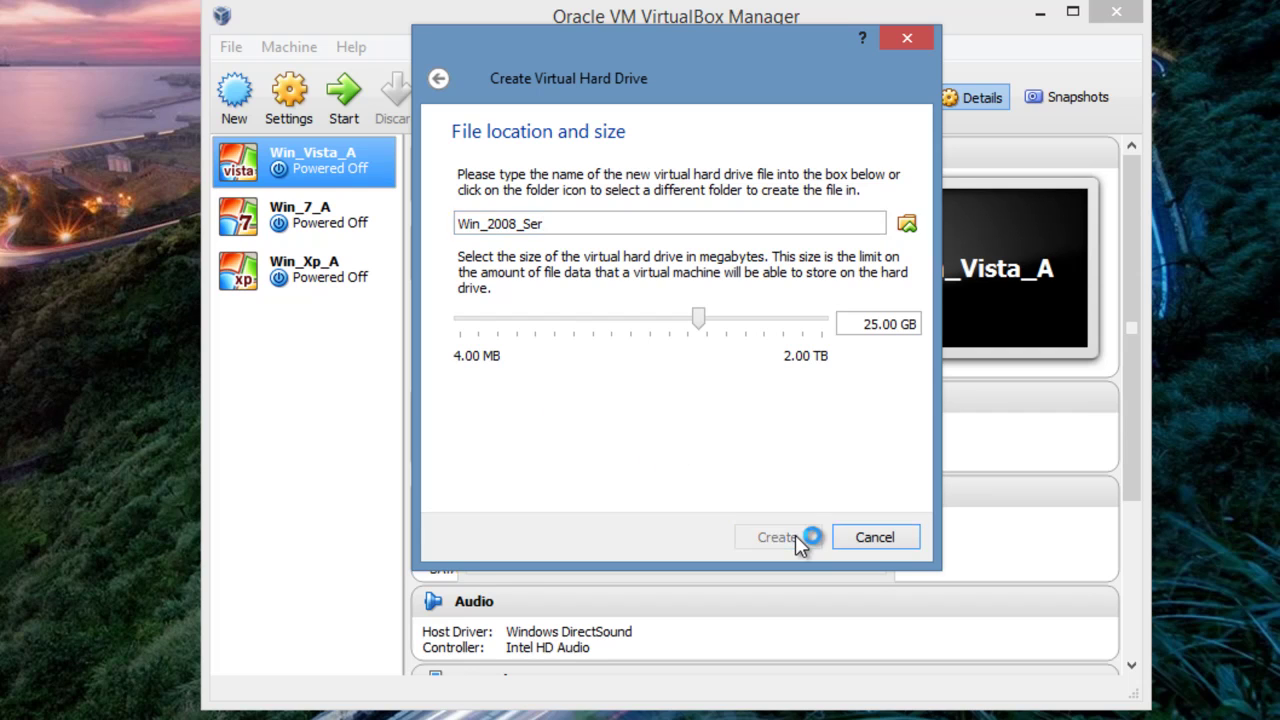